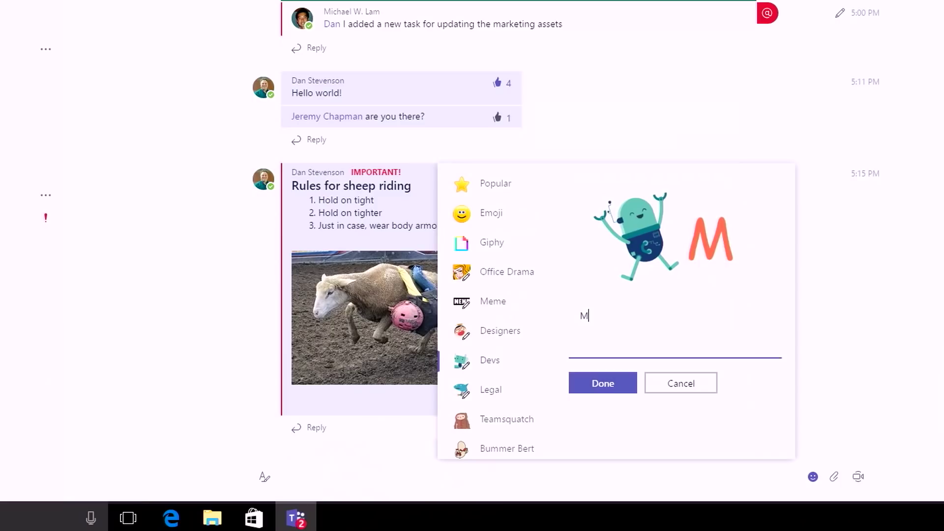
- Caption a sticker 'Microsoft Teams is great!' and add a Twitter connector following MSFTMechanics with mentions
{"action": "type", "text": "icrosoft Teams is great!"}
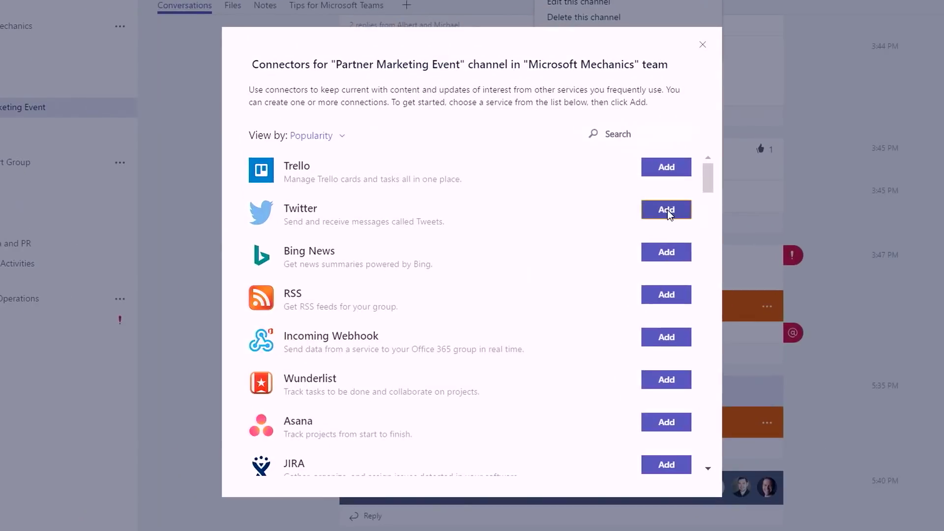
{"action": "left_click", "coordinate": [667, 209]}
{"action": "left_click", "coordinate": [379, 286]}
{"action": "type", "text": "MSFTMechanics"}
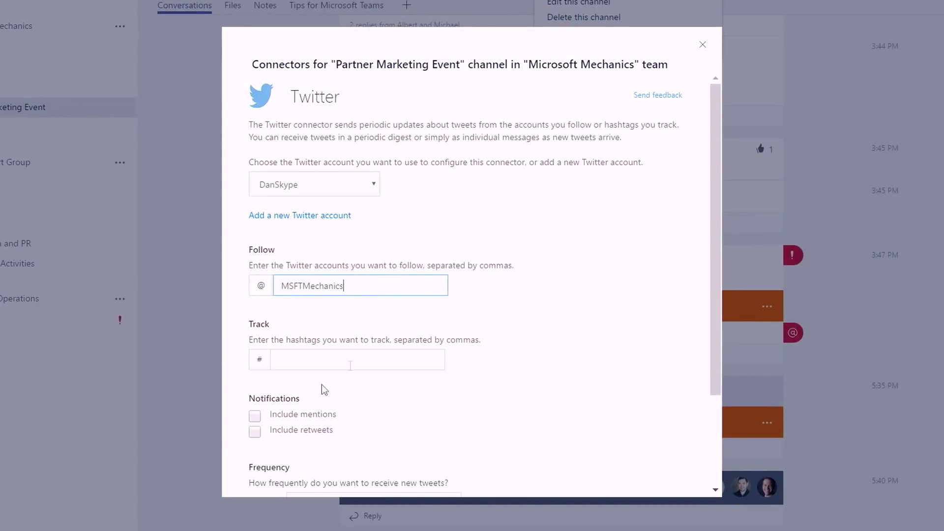
{"action": "left_click", "coordinate": [255, 416]}
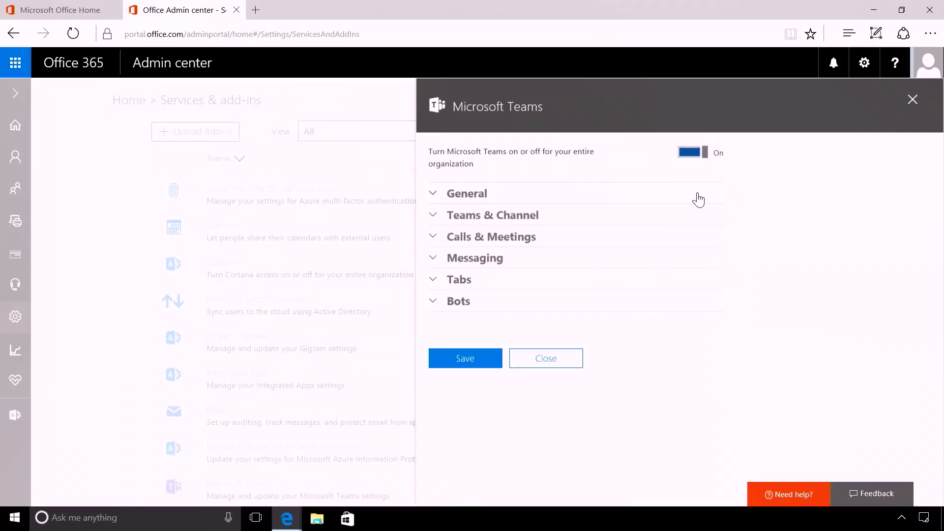
- Expand the General, Teams & Channel, Calls & Meetings and Messaging settings, leaving animated images on
{"action": "left_click", "coordinate": [695, 195]}
{"action": "left_click", "coordinate": [635, 300]}
{"action": "left_click", "coordinate": [627, 364]}
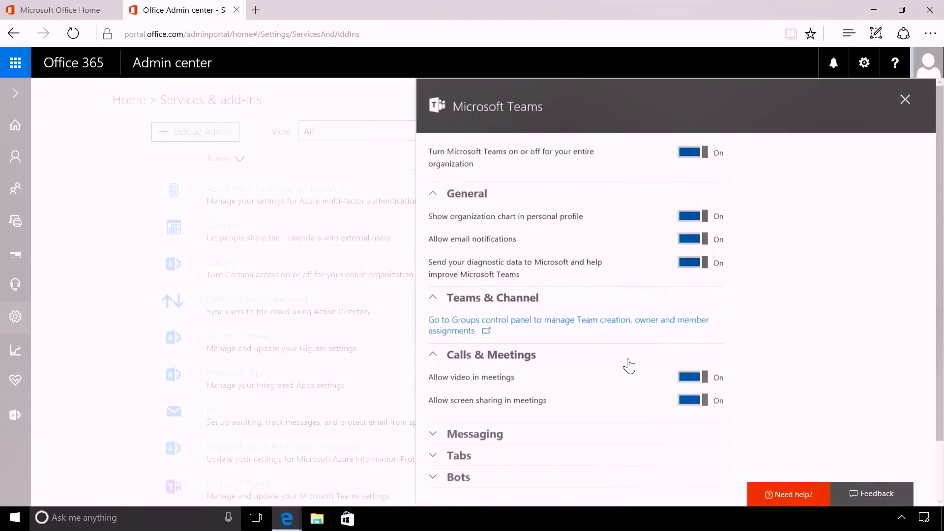
{"action": "left_click", "coordinate": [474, 432]}
{"action": "scroll", "coordinate": [590, 344], "scroll_direction": "down", "scroll_amount": 3}
{"action": "left_click", "coordinate": [689, 263]}
{"action": "left_click", "coordinate": [690, 263]}
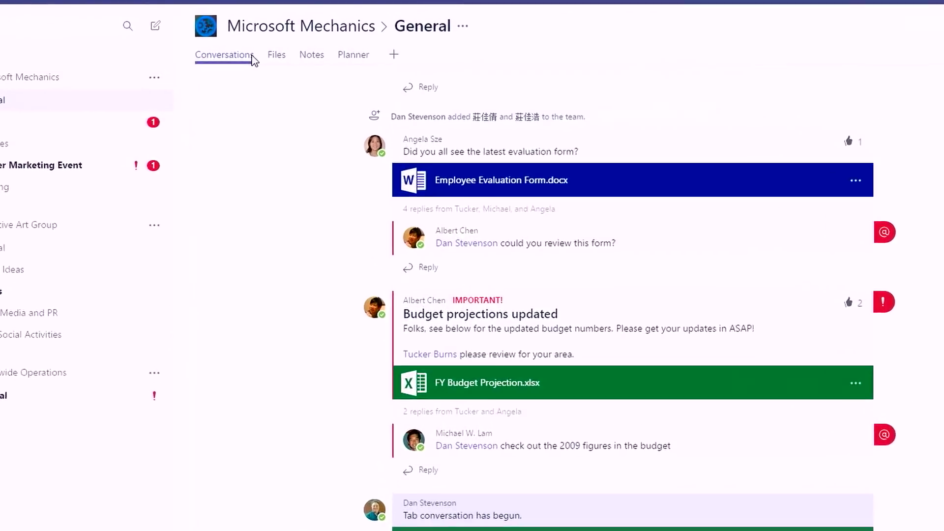
- Browse the General channel's Files and Notes, then open its Planner task board
{"action": "left_click", "coordinate": [271, 58]}
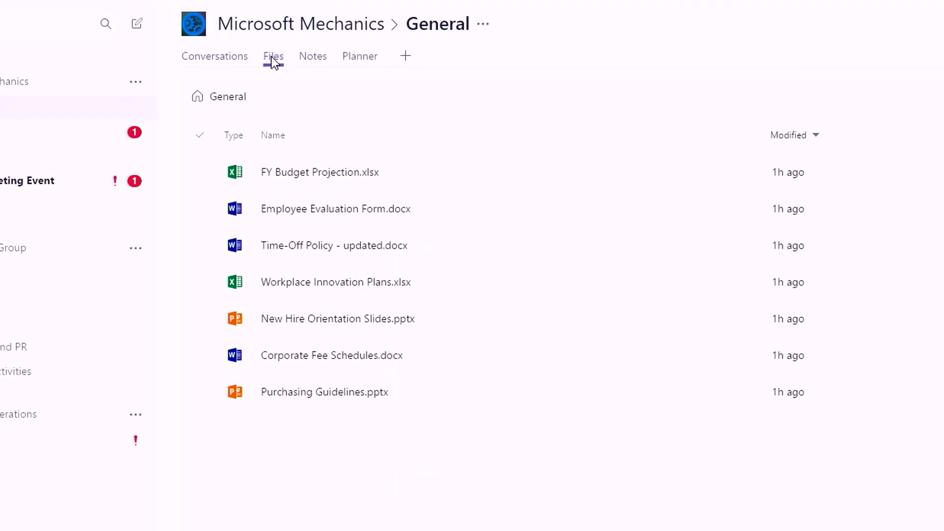
{"action": "left_click", "coordinate": [306, 65]}
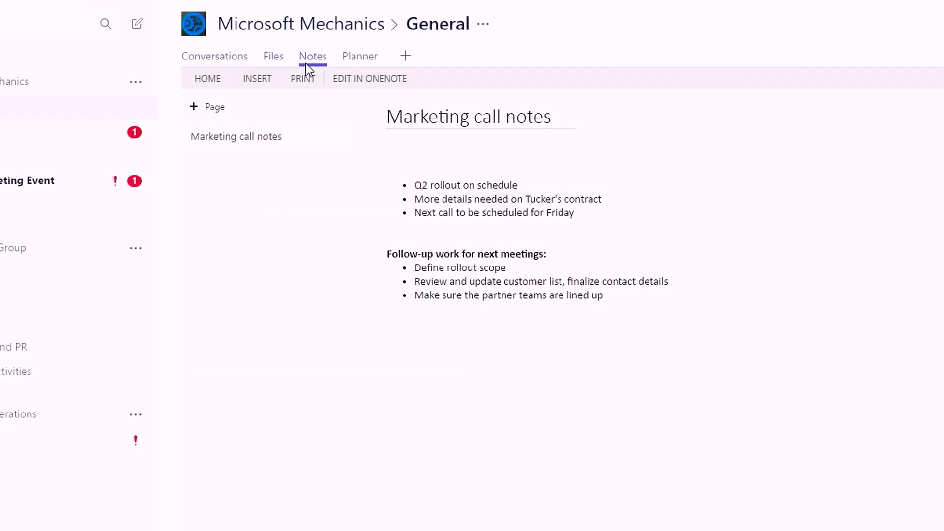
{"action": "left_click", "coordinate": [361, 64]}
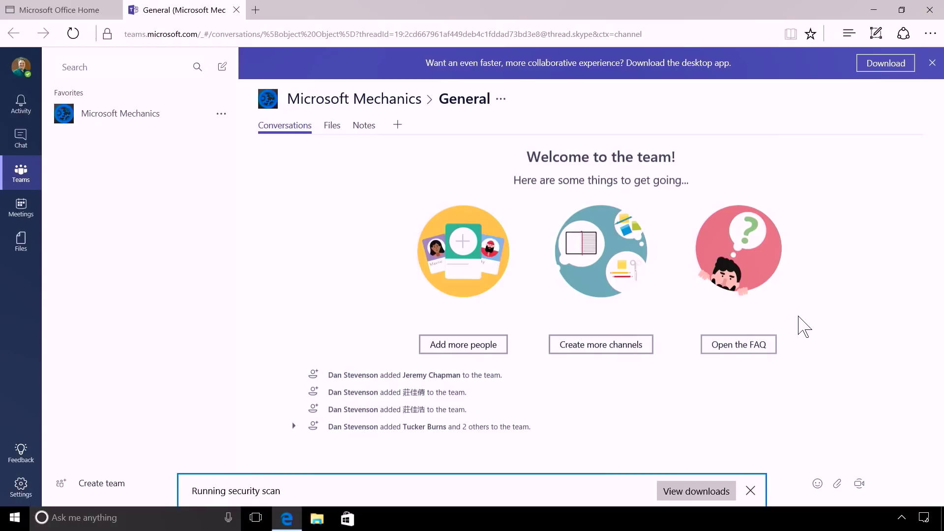
- Bring up Windows Start search with the Windows key
{"action": "key", "text": "super"}
- Launch the Teams desktop app by searching 'teams', maximize it, and begin a new channel message
{"action": "type", "text": "teams"}
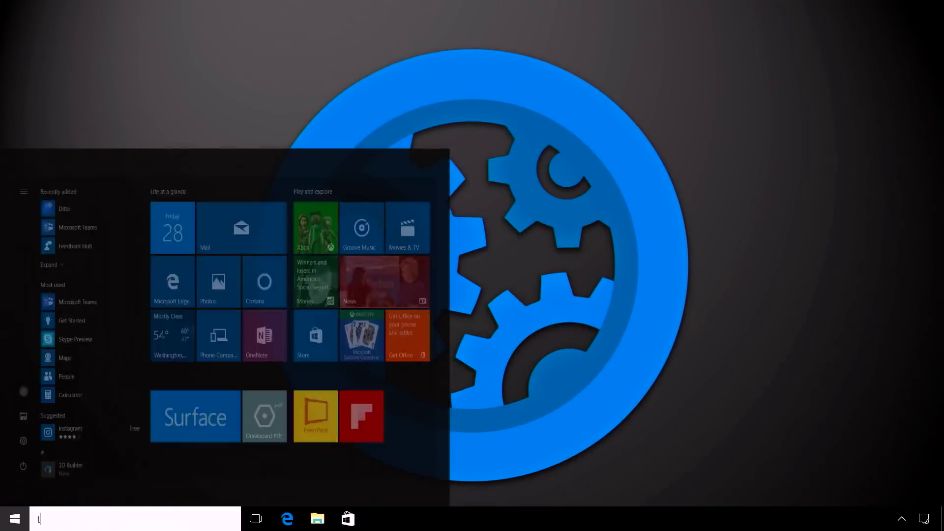
{"action": "key", "text": "Return"}
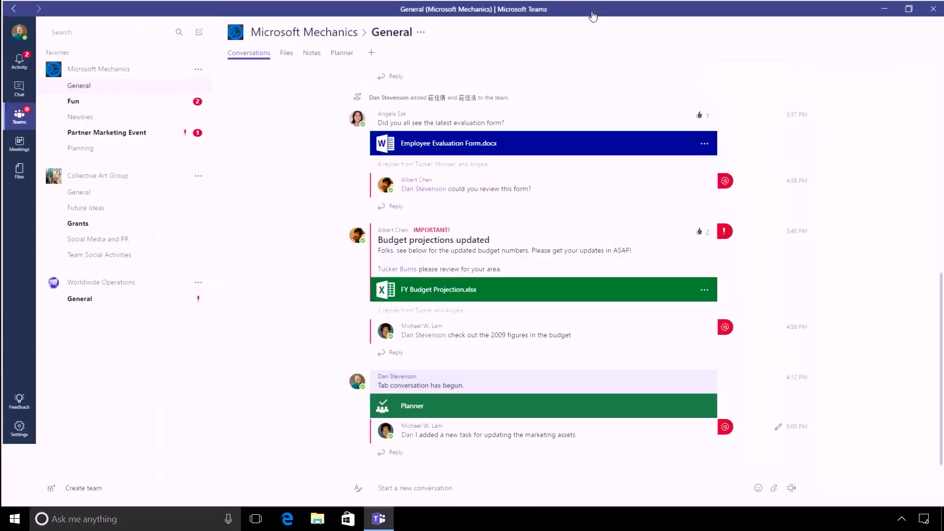
{"action": "double_click", "coordinate": [592, 12]}
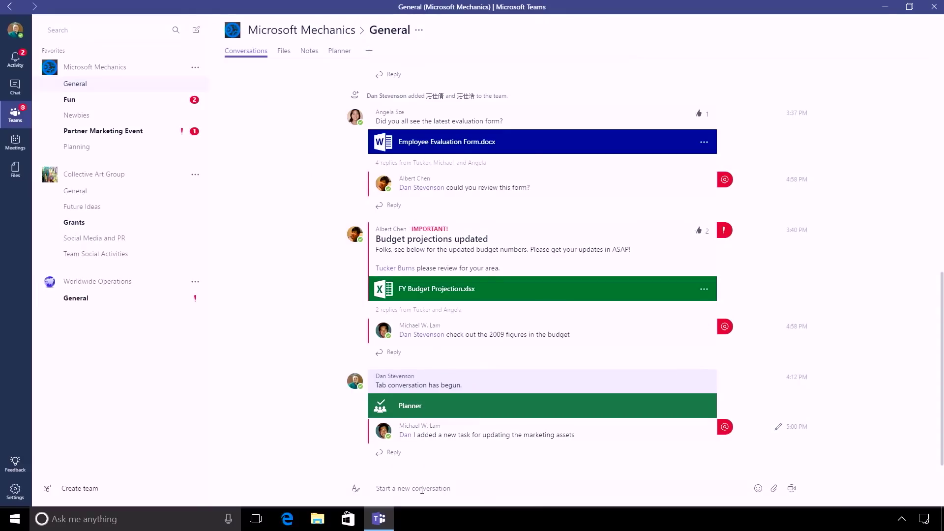
{"action": "left_click", "coordinate": [421, 489]}
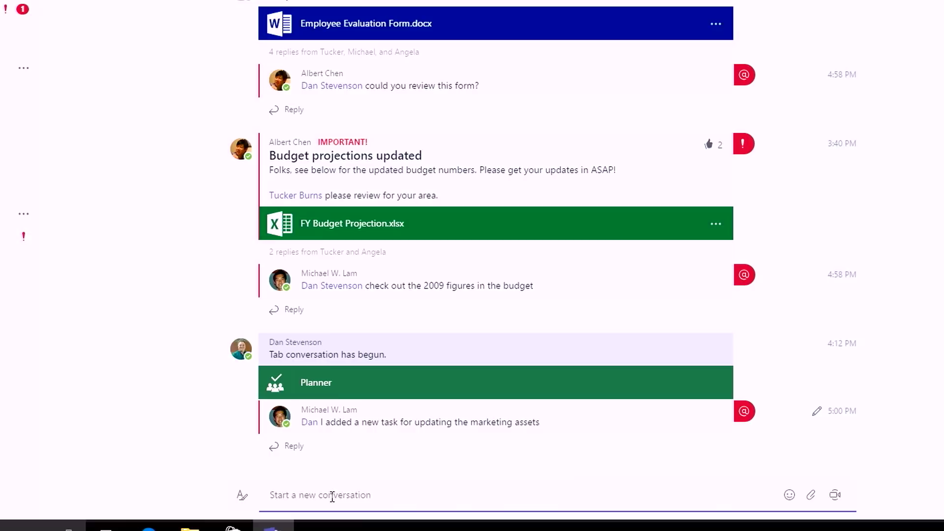
- Post 'Hello world!' to the General channel and start a reply to it
{"action": "type", "text": "Hell"}
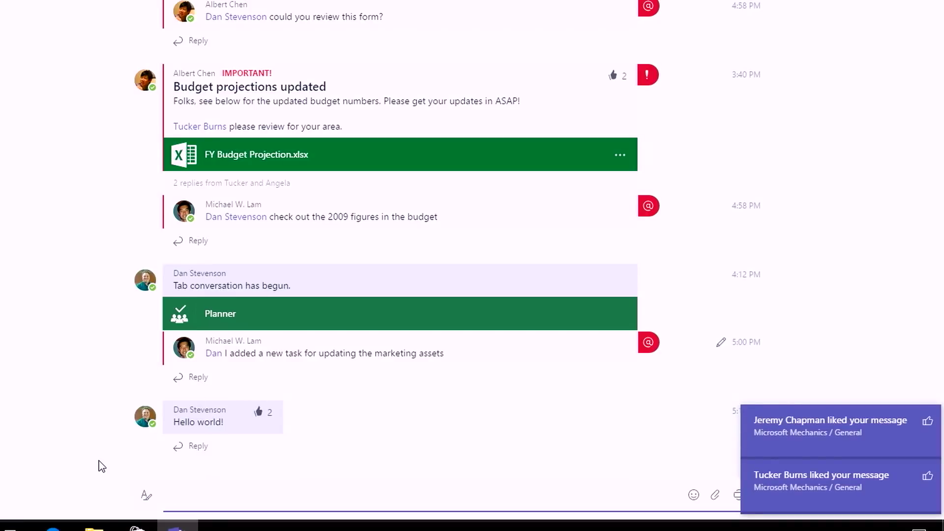
{"action": "mouse_move", "coordinate": [251, 419]}
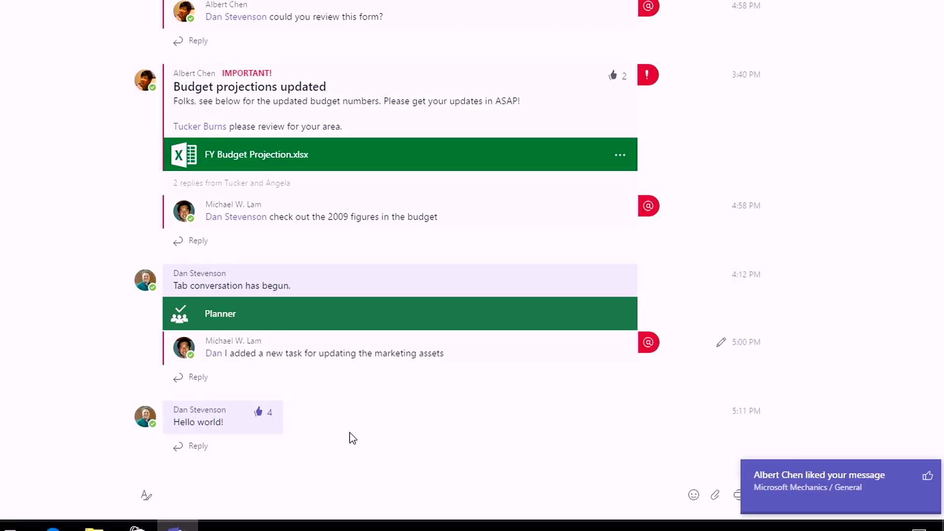
{"action": "left_click", "coordinate": [199, 447]}
{"action": "type", "text": "@Jeremy"}
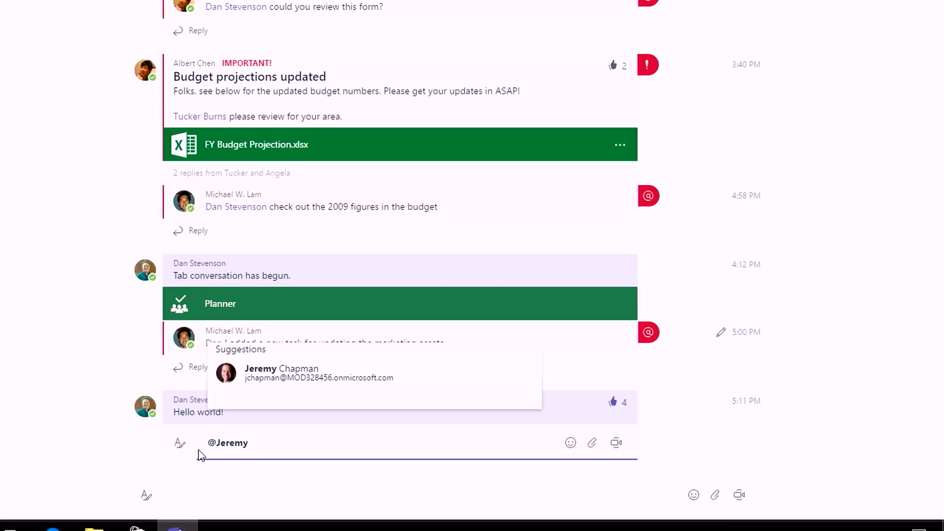
{"action": "key", "text": "Return"}
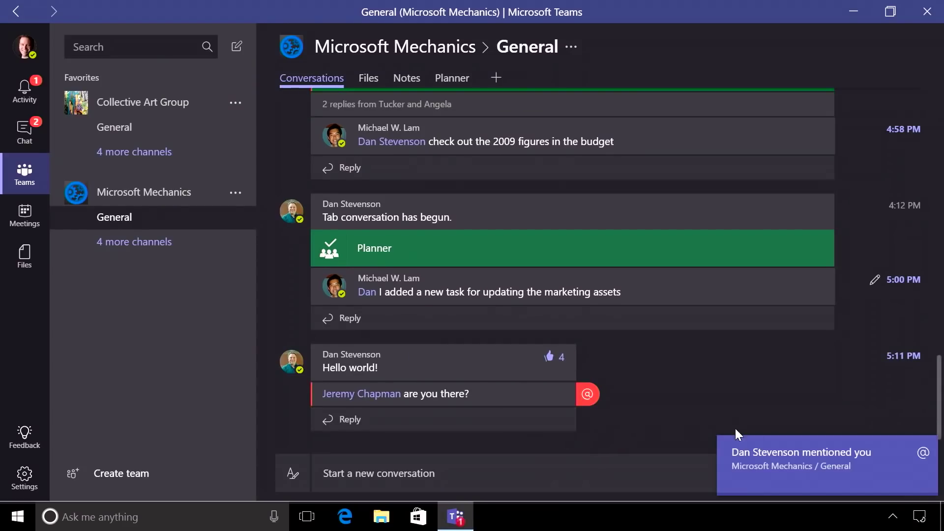
{"action": "left_click", "coordinate": [785, 462]}
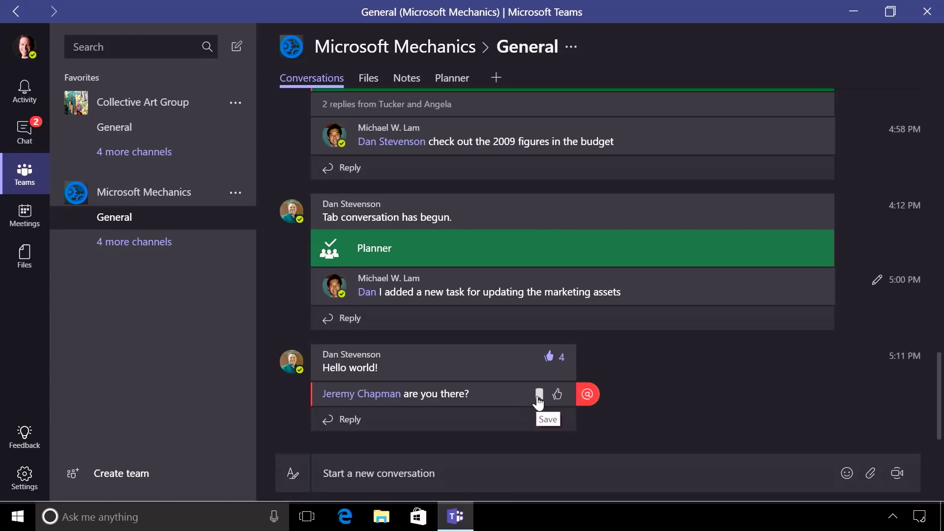
{"action": "left_click", "coordinate": [538, 396]}
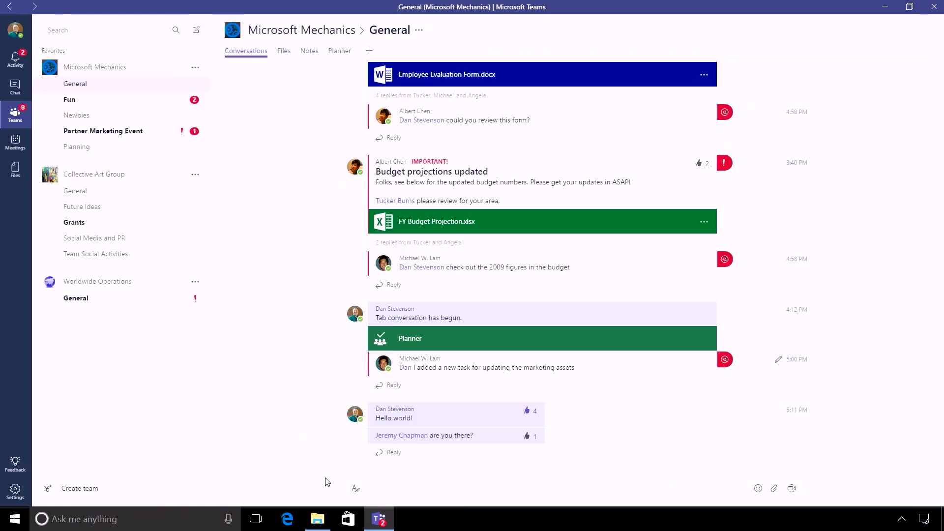
{"action": "left_click", "coordinate": [357, 488]}
{"action": "type", "text": "Rules for sheep riding"}
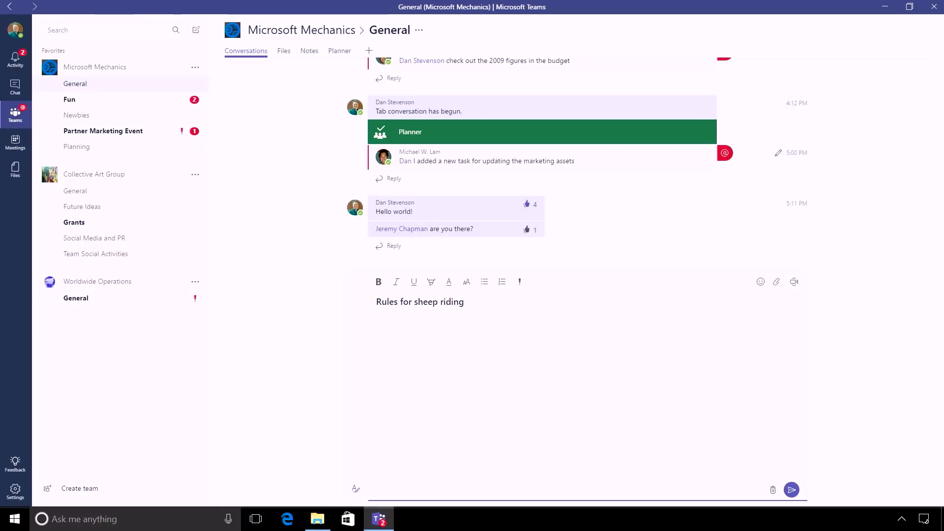
- Post an Important 'Rules for sheep riding' message with the pasted three-rule list and photo
{"action": "left_click", "coordinate": [377, 322]}
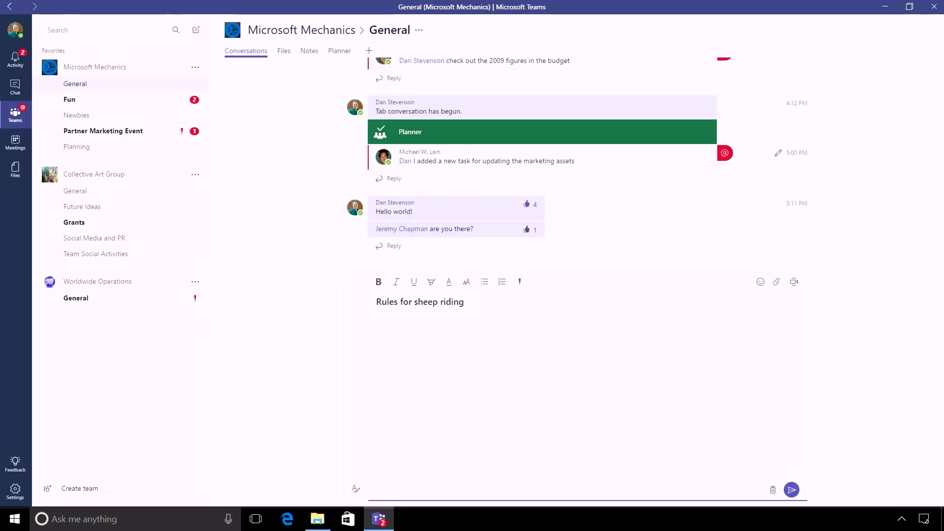
{"action": "type", "text": "1. Hold on tight 2. Hold on tighter 3. Just in case, wear body armor"}
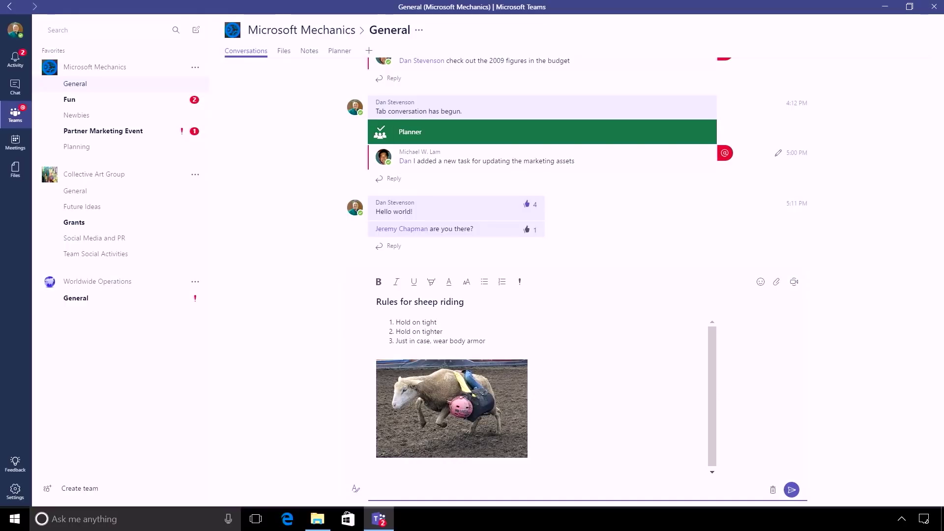
{"action": "left_click", "coordinate": [519, 282]}
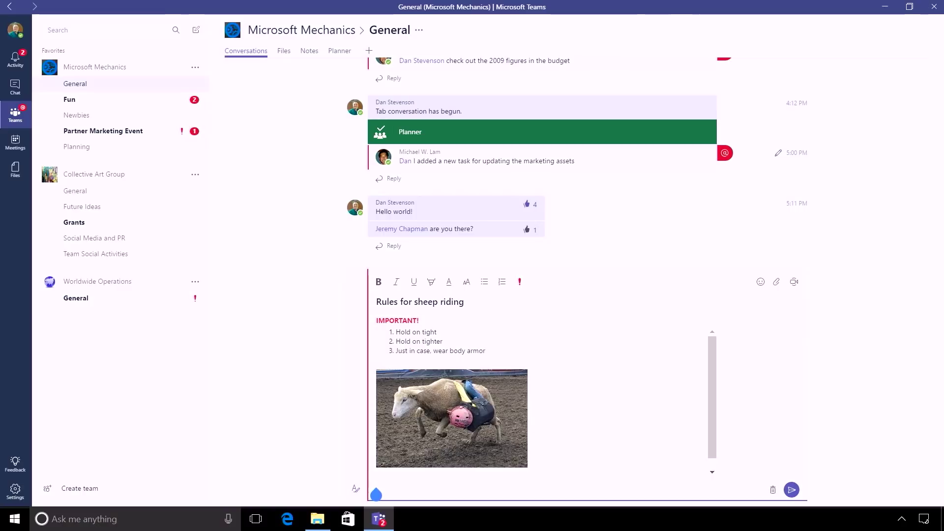
{"action": "key", "text": "ctrl+Return"}
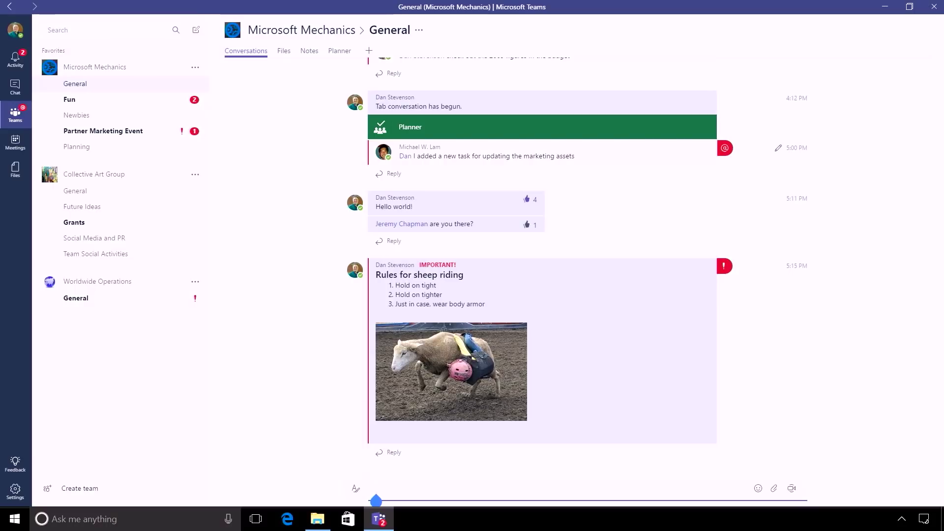
{"action": "scroll", "coordinate": [541, 261], "scroll_direction": "up", "scroll_amount": 5}
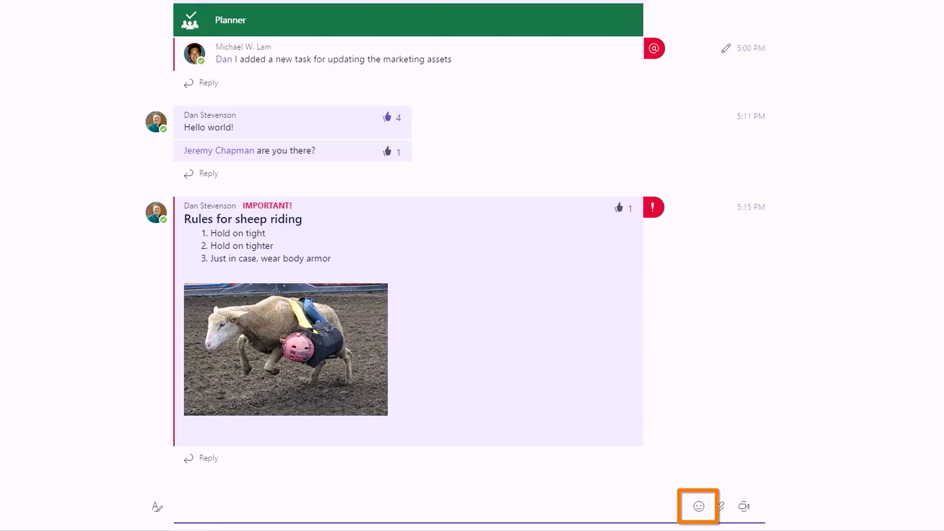
- Send the Devs set's APPROVED robot sticker recaptioned 'Microsoft Teams is great!'
{"action": "left_click", "coordinate": [699, 507]}
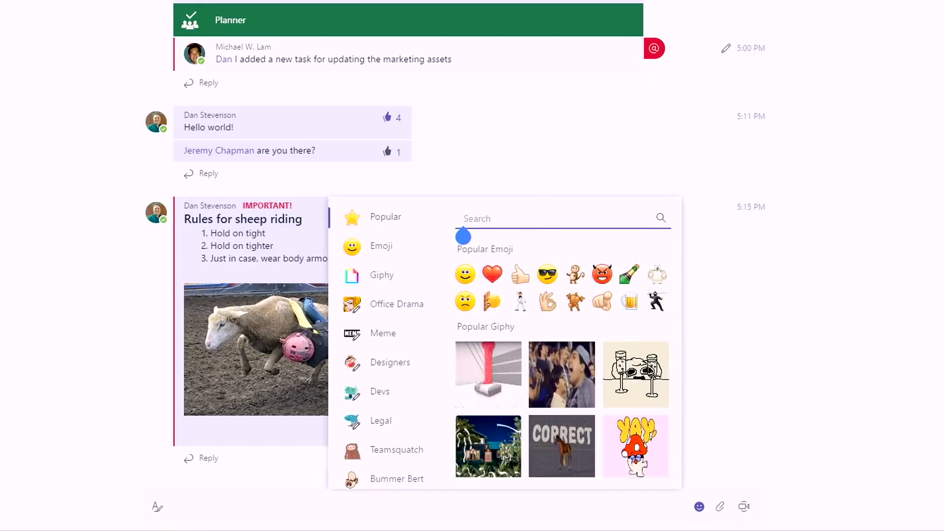
{"action": "scroll", "coordinate": [463, 236], "scroll_direction": "down", "scroll_amount": 4}
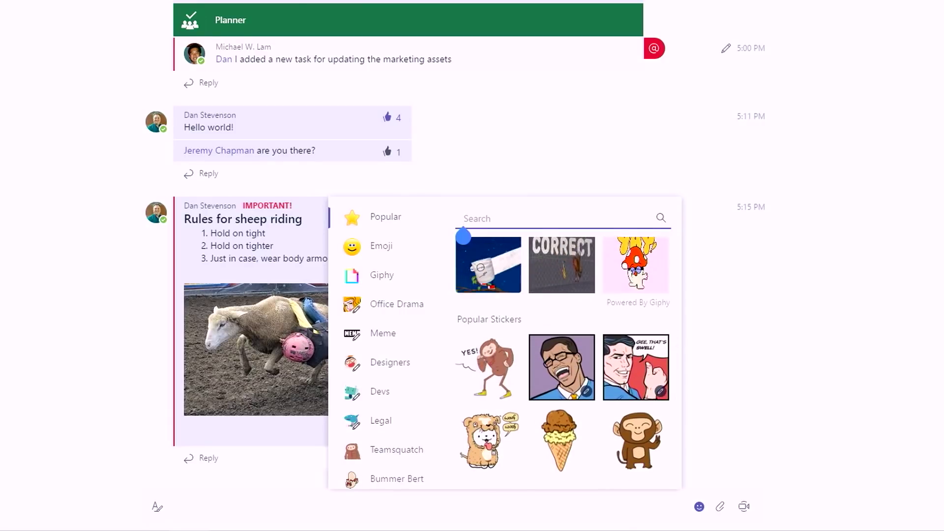
{"action": "left_click", "coordinate": [379, 391]}
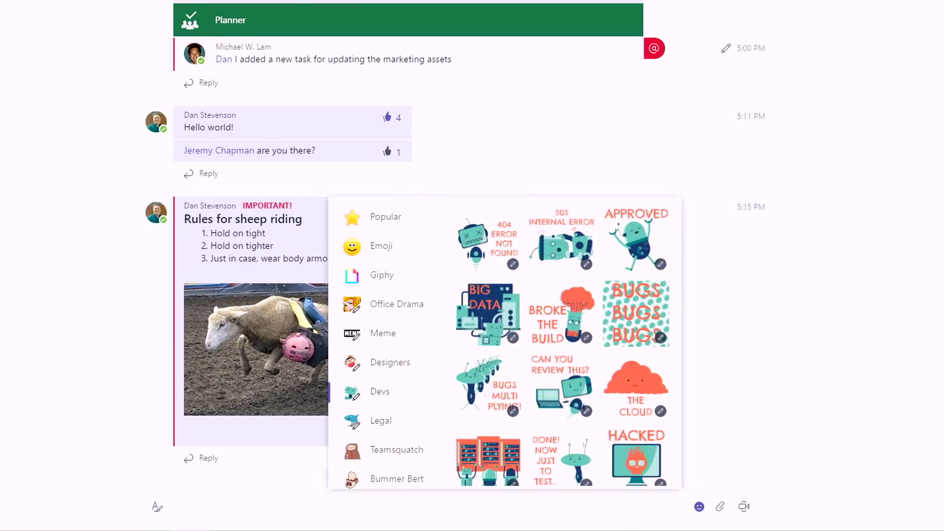
{"action": "left_click", "coordinate": [636, 241]}
{"action": "left_click", "coordinate": [516, 347]}
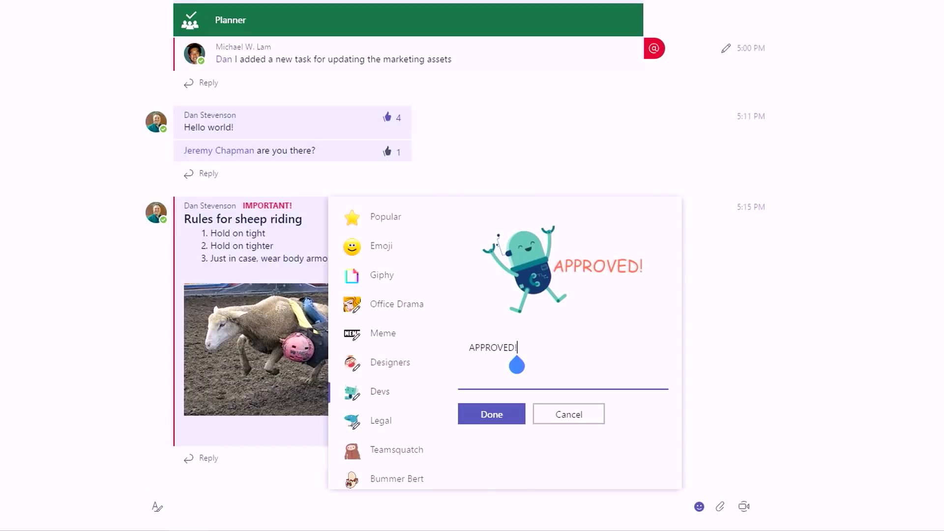
{"action": "key", "text": "ctrl+a"}
{"action": "type", "text": "Micro"}
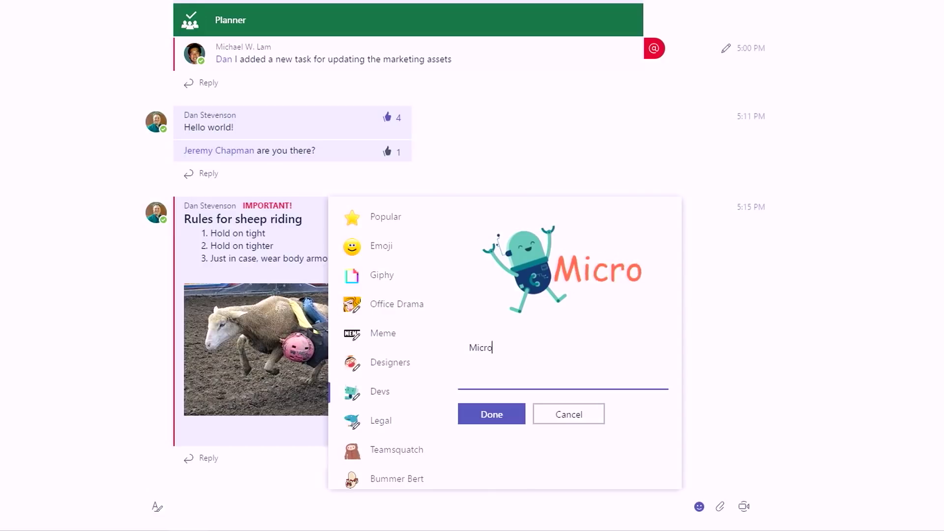
{"action": "type", "text": "soft Teams is great!"}
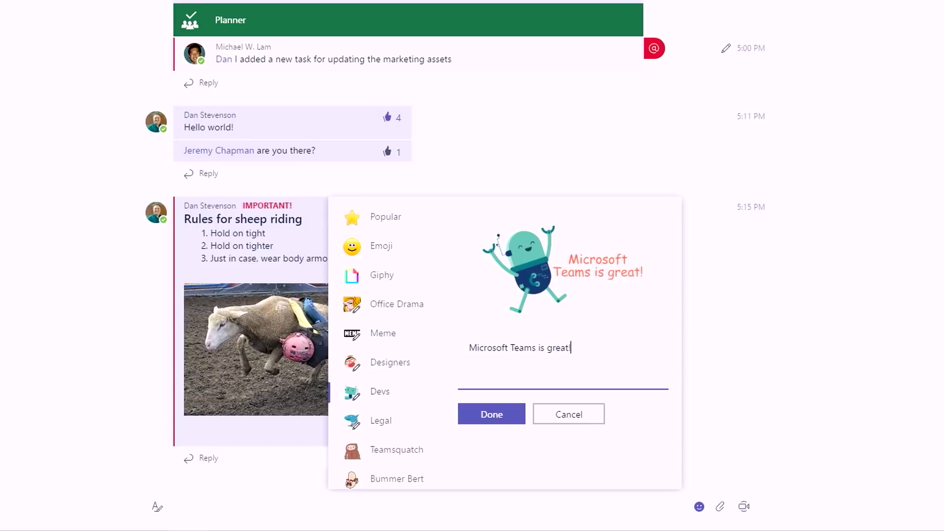
{"action": "key", "text": "Return"}
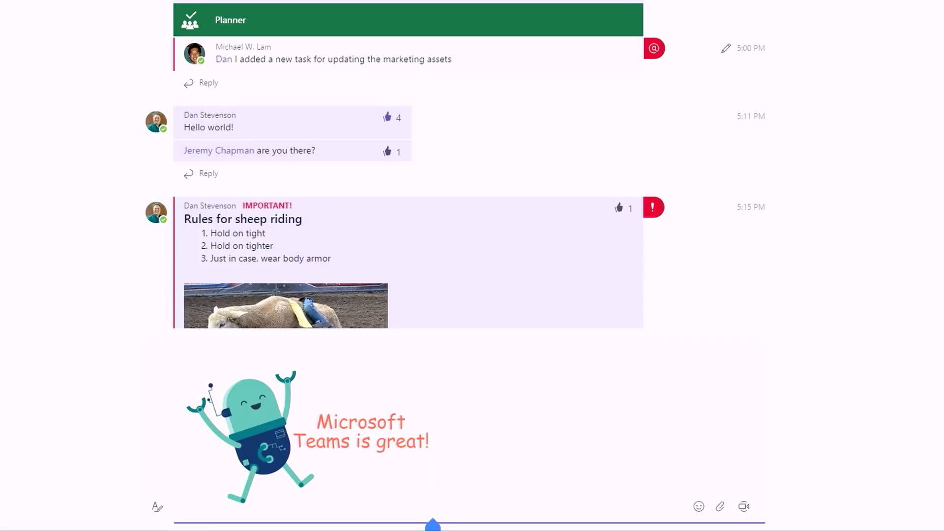
{"action": "key", "text": "Return"}
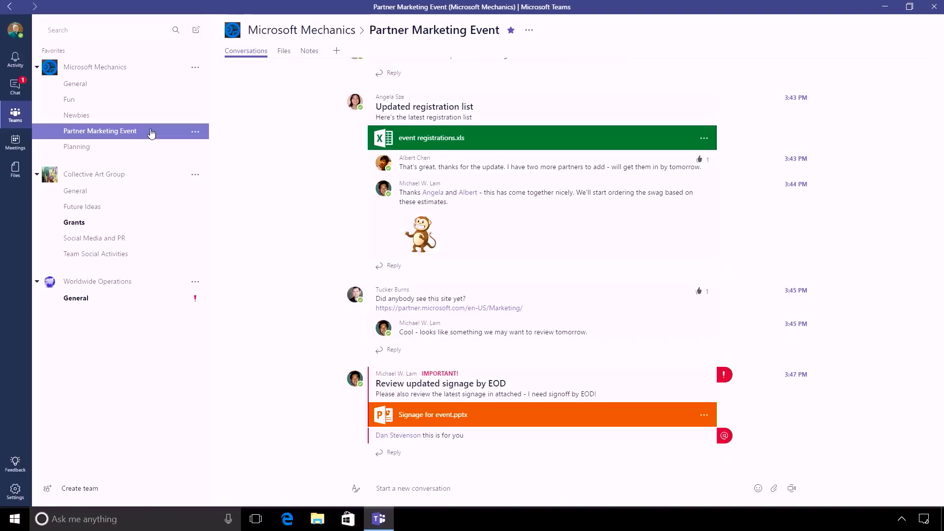
- Open the file-attach picker for a new conversation in the Partner Marketing Event channel
{"action": "left_click", "coordinate": [775, 489]}
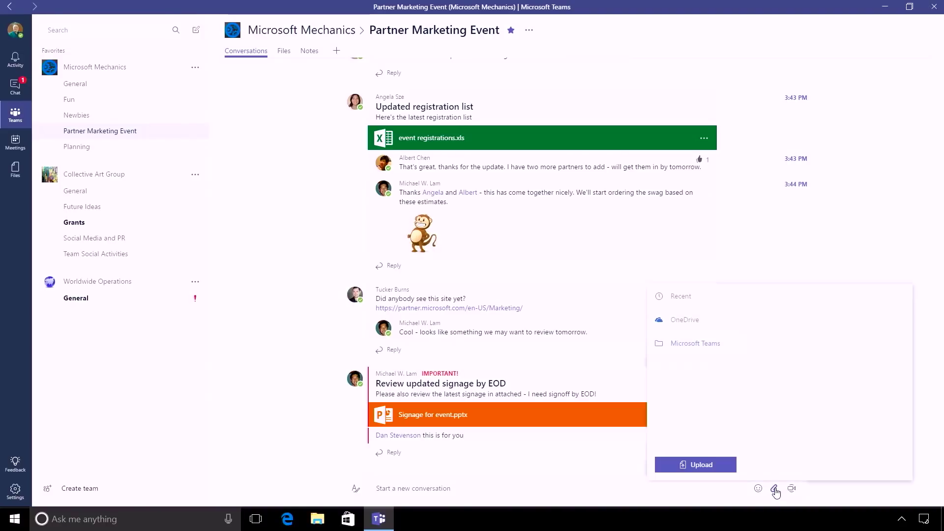
- Attach Tips for Microsoft Teams .pptx from OneDrive and post it with 'Check out these tips!'
{"action": "left_click", "coordinate": [693, 331]}
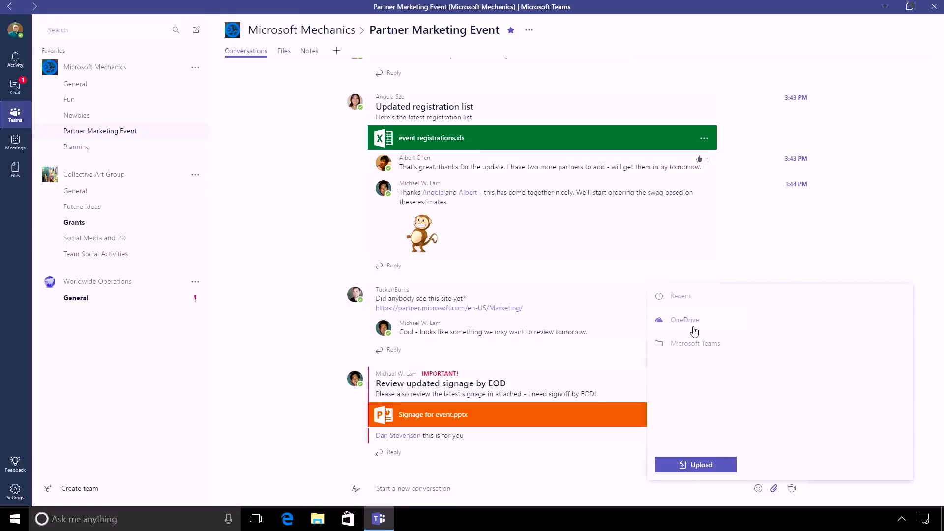
{"action": "left_click", "coordinate": [802, 339]}
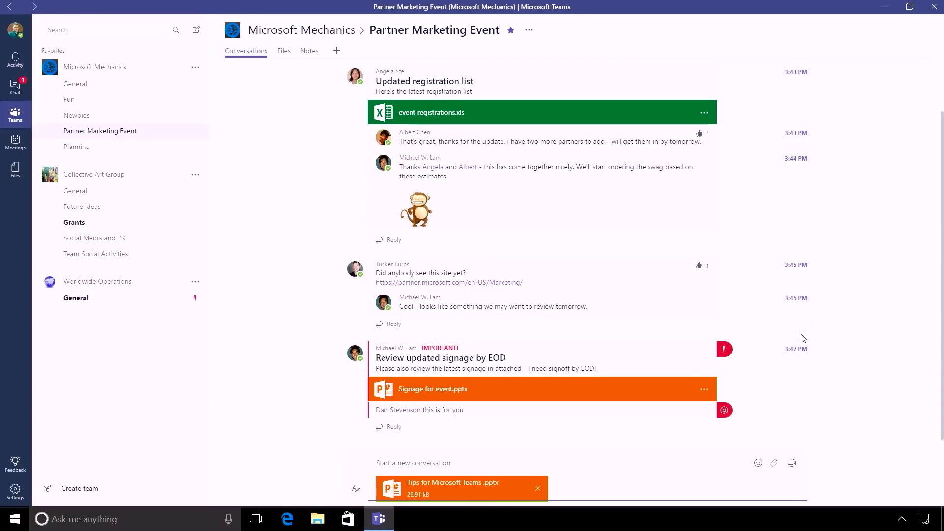
{"action": "type", "text": "Check out these"}
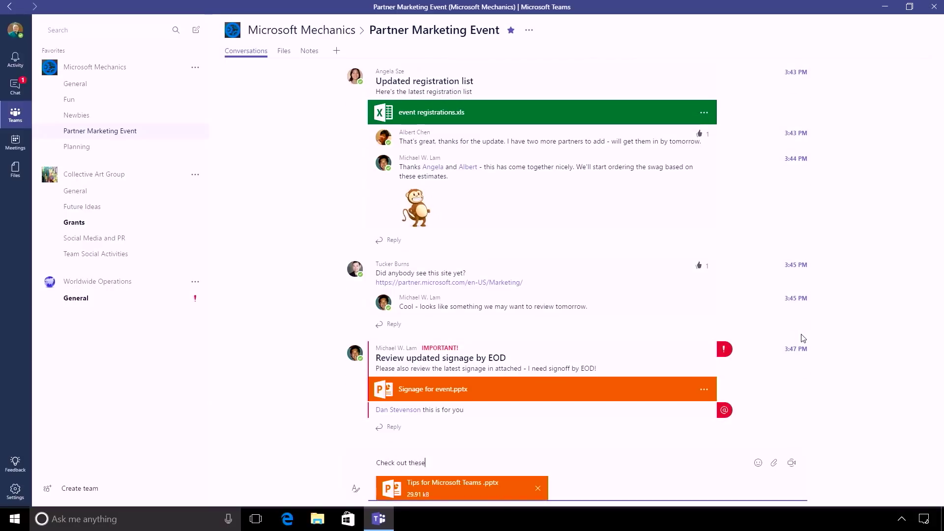
{"action": "type", "text": " tips!"}
{"action": "key", "text": "Return"}
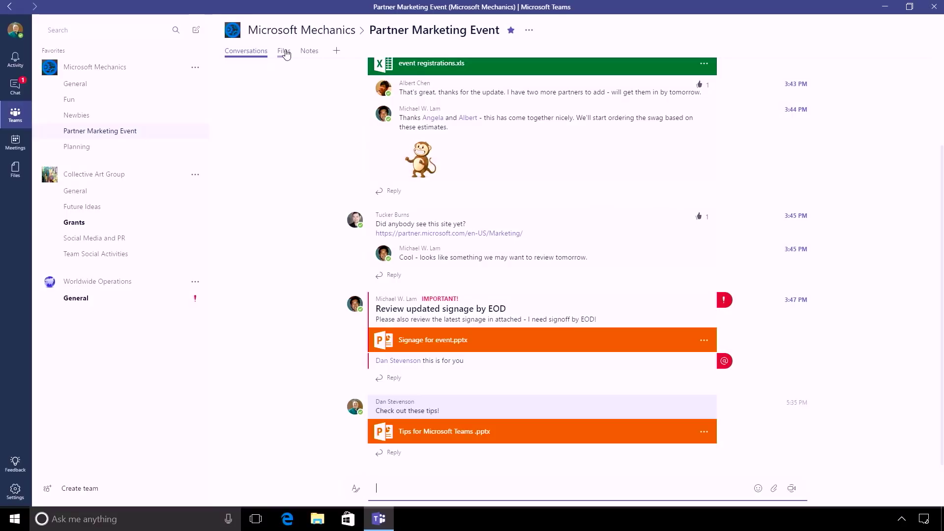
- Pin Tips for Microsoft Teams .pptx from the channel's Files as its own tab
{"action": "left_click", "coordinate": [286, 53]}
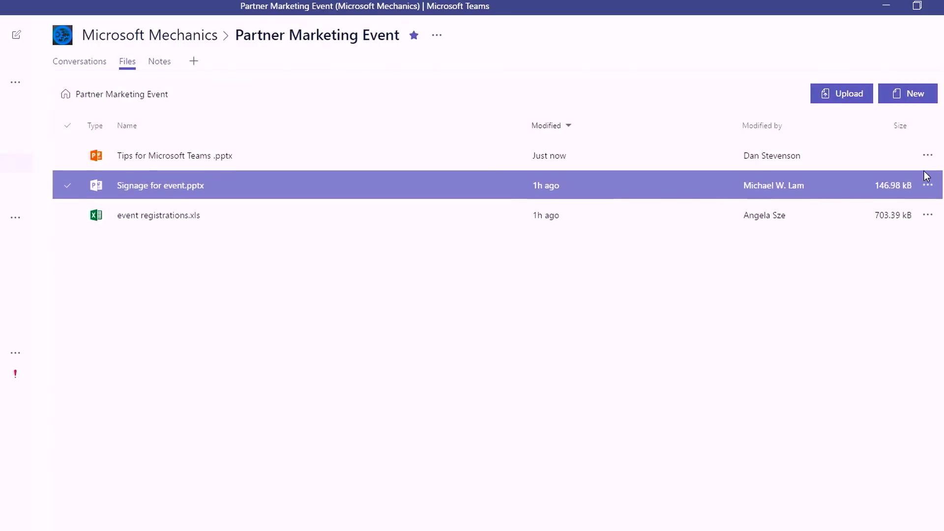
{"action": "left_click", "coordinate": [927, 157]}
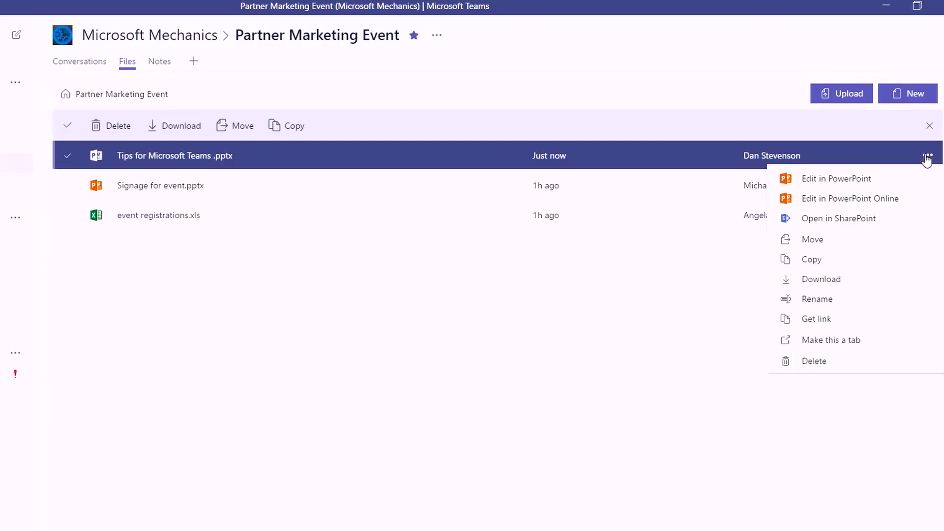
{"action": "left_click", "coordinate": [878, 345]}
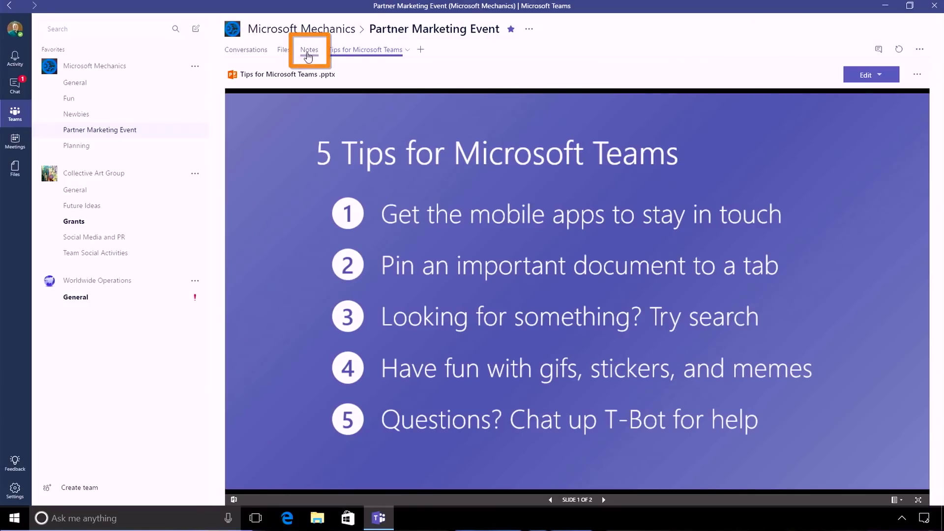
{"action": "left_click", "coordinate": [307, 53]}
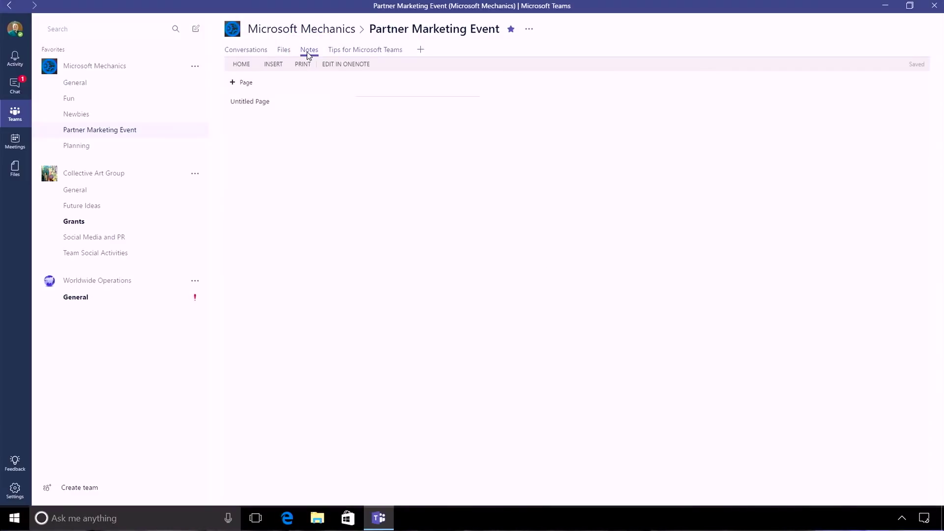
- Title the new Notes page 'Marketing plan' and briefly look at the Add a tab options
{"action": "type", "text": "Marketing plan"}
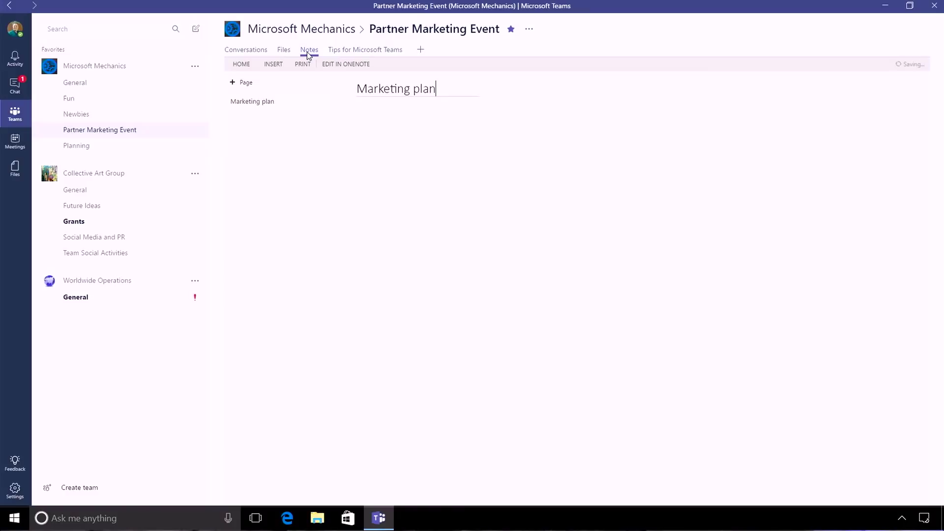
{"action": "key", "text": "Return"}
{"action": "left_click", "coordinate": [421, 52]}
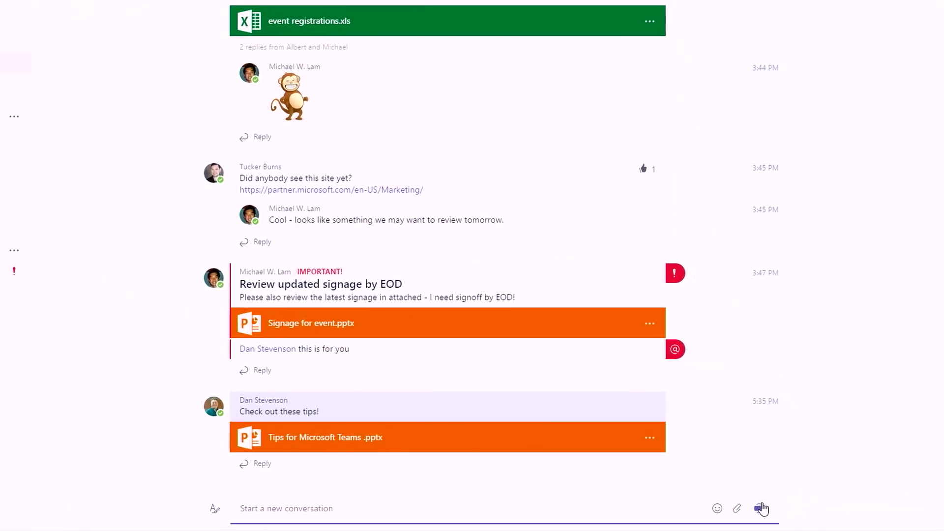
{"action": "left_click", "coordinate": [793, 488]}
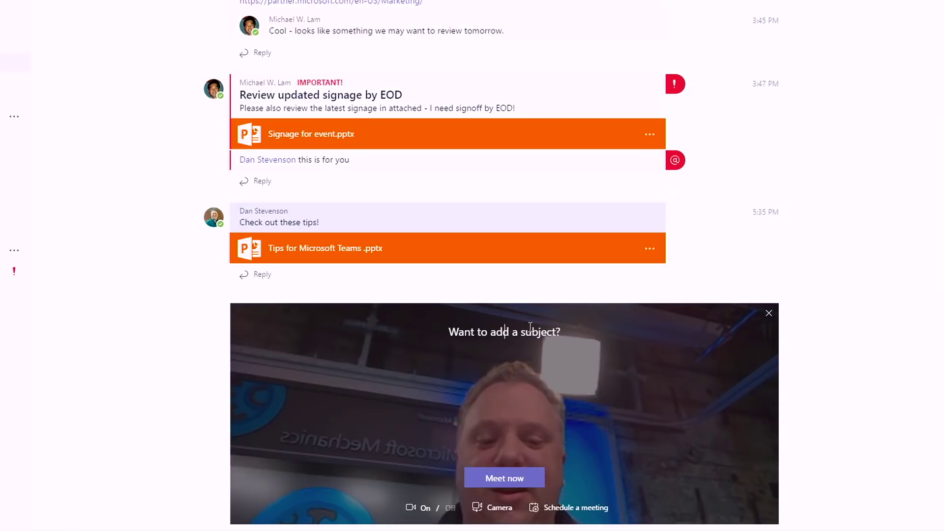
- Start an instant channel meeting with the subject 'Let's meet' and invite a teammate
{"action": "type", "text": "Let's mee"}
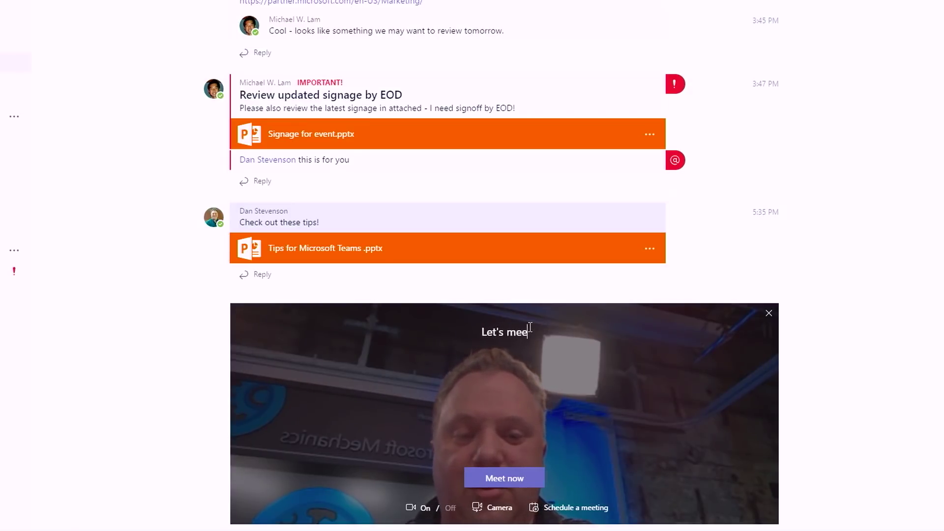
{"action": "type", "text": "t"}
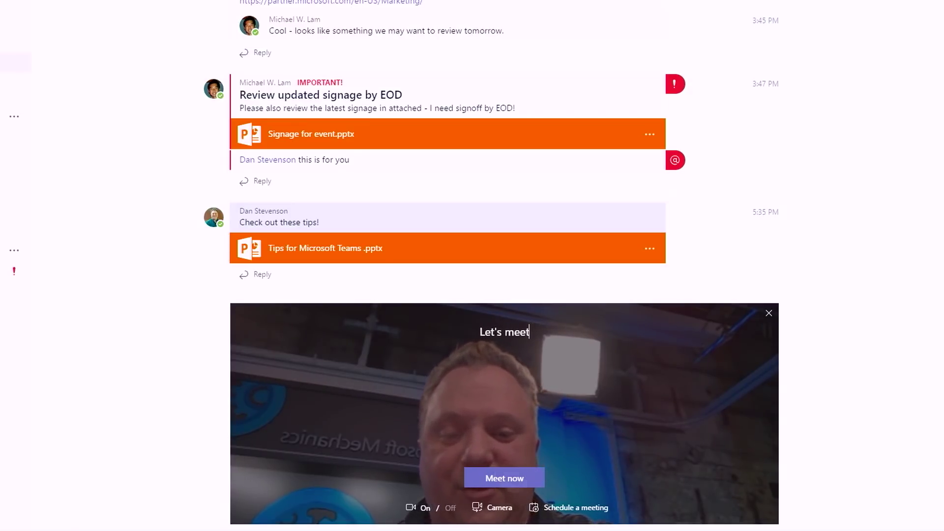
{"action": "key", "text": "Return"}
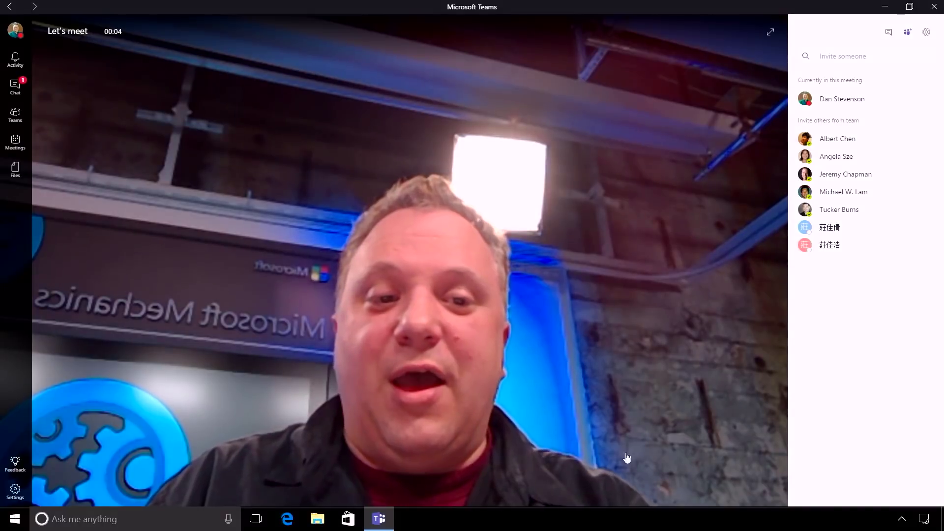
{"action": "left_click", "coordinate": [868, 175]}
- Invite the remaining team members into the Let's meet call, then hang up
{"action": "left_click", "coordinate": [869, 175]}
{"action": "left_click", "coordinate": [836, 193]}
{"action": "left_click", "coordinate": [837, 197]}
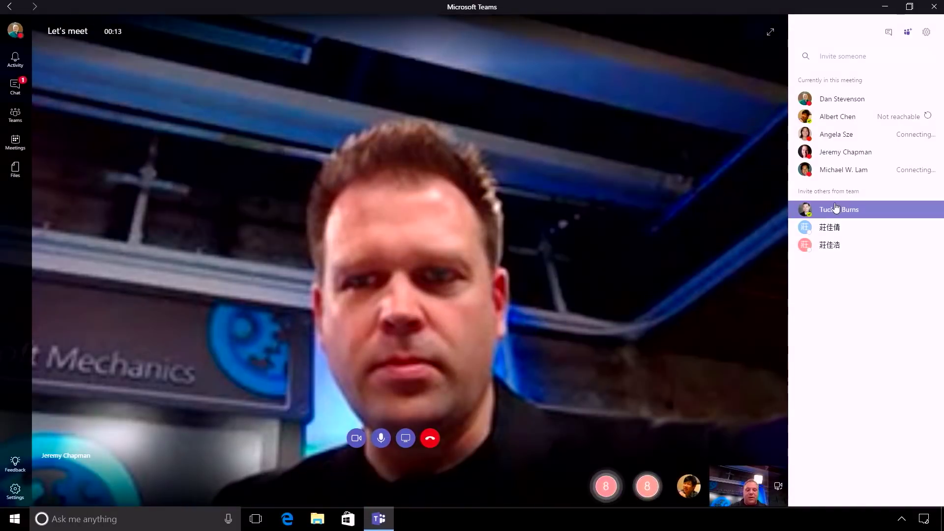
{"action": "left_click", "coordinate": [835, 207]}
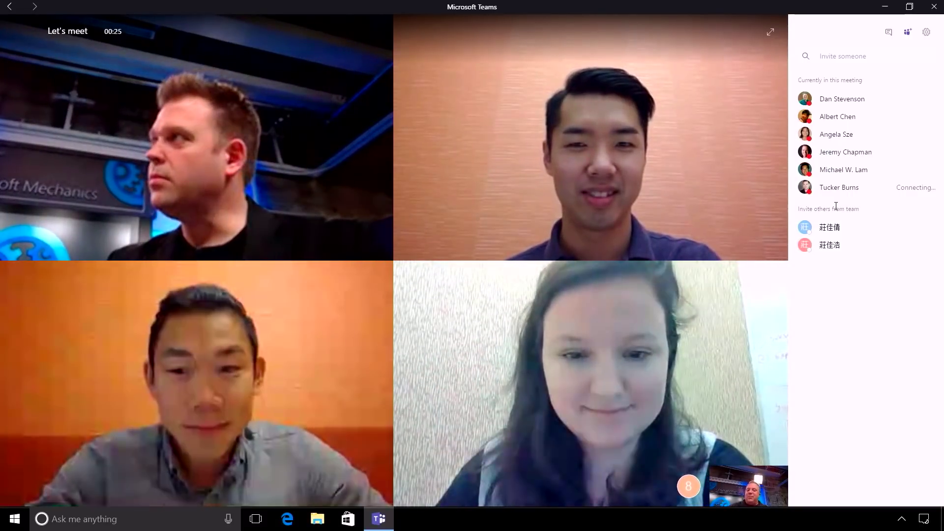
{"action": "mouse_move", "coordinate": [581, 355]}
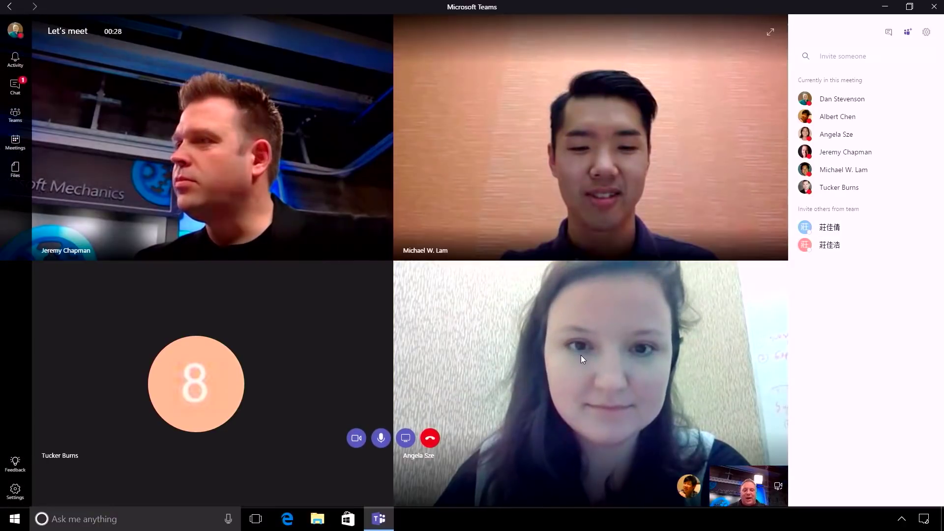
{"action": "left_click", "coordinate": [431, 438]}
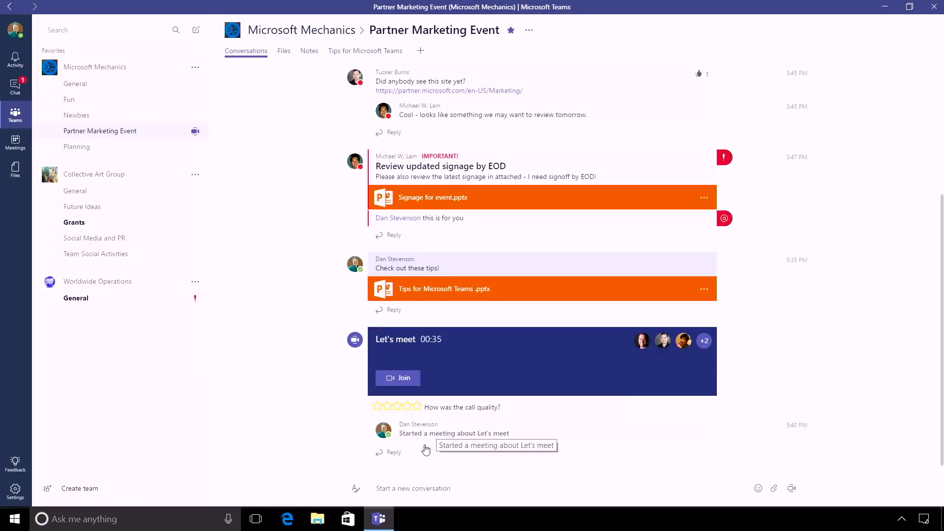
- Reply to the Let's meet meeting thread in the channel conversation
{"action": "left_click", "coordinate": [422, 452]}
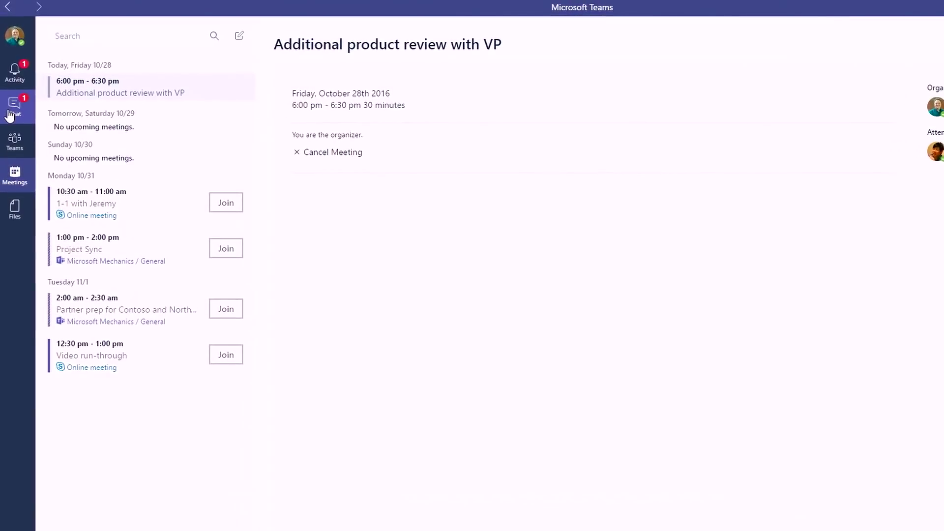
- Send 'hello world' in the recent one-on-one chat, then return to the Teams view
{"action": "left_click", "coordinate": [8, 114]}
{"action": "type", "text": "hello world"}
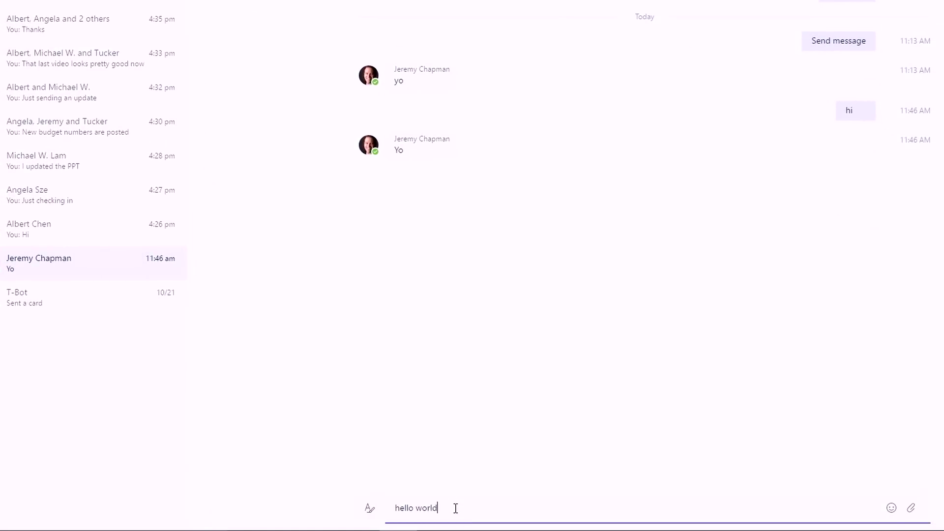
{"action": "key", "text": "Return"}
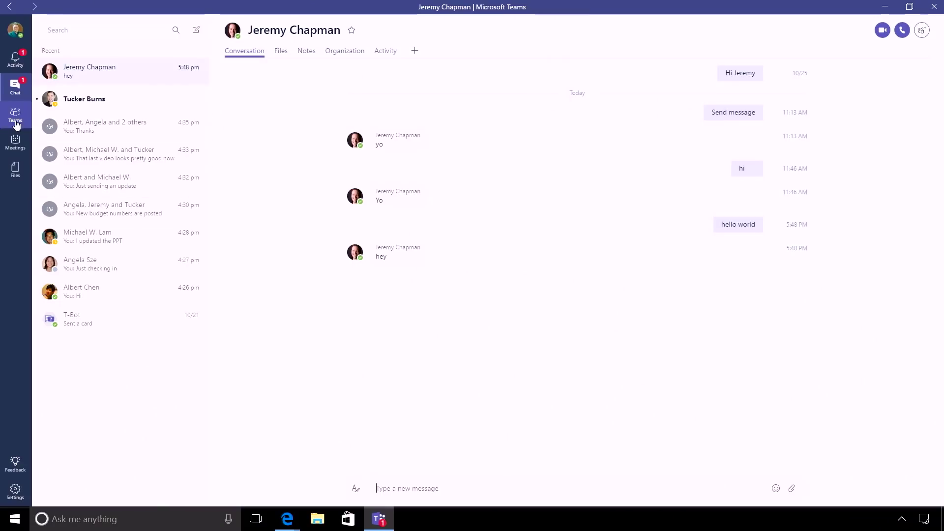
{"action": "left_click", "coordinate": [16, 125]}
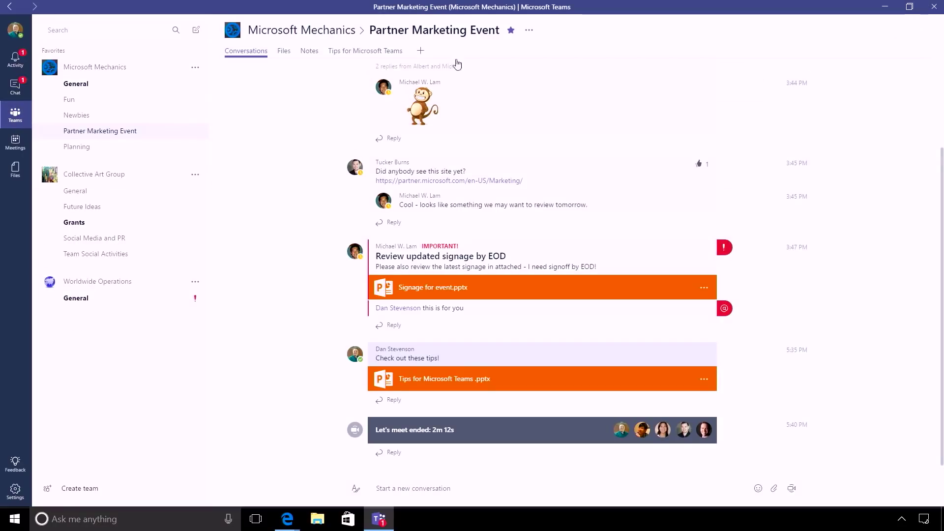
- Open Connectors from the Partner Marketing Event channel's options menu
{"action": "left_click", "coordinate": [535, 34]}
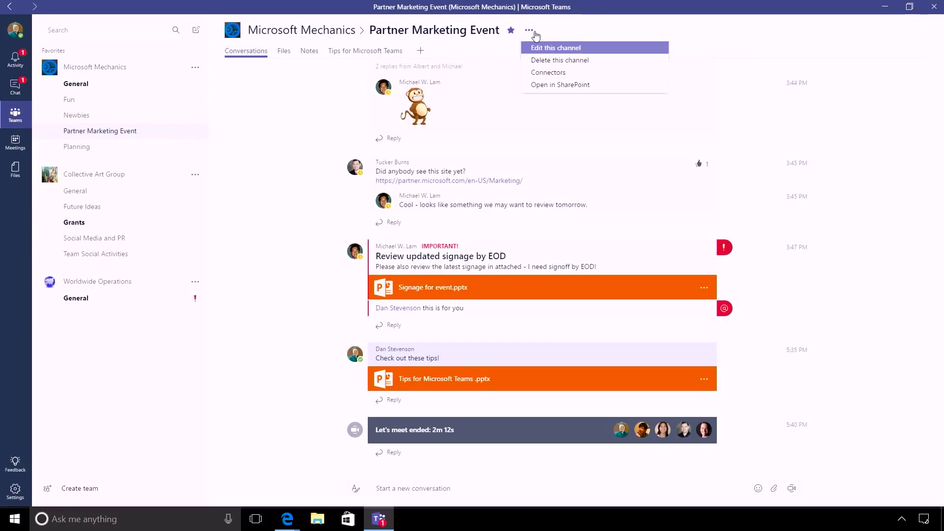
{"action": "left_click", "coordinate": [552, 73]}
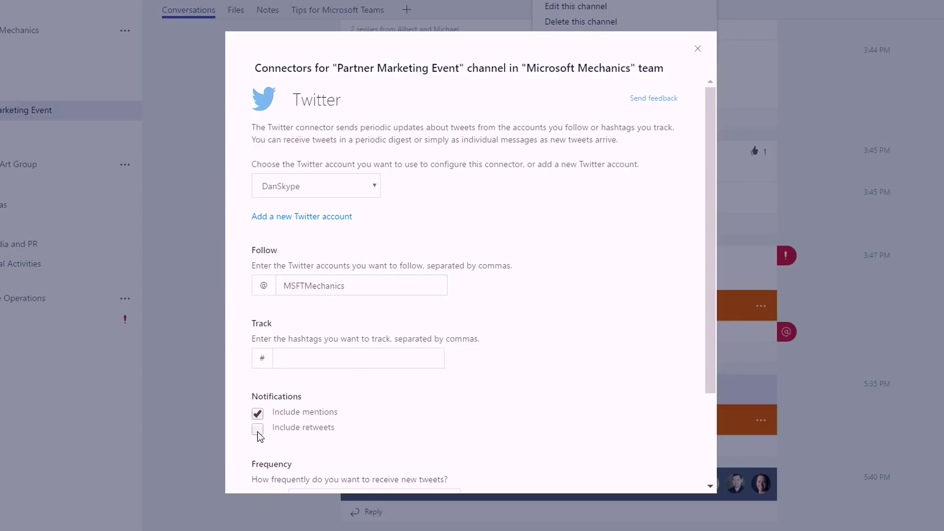
- Set the Twitter connector to deliver individual messages, save it, and close Connectors
{"action": "scroll", "coordinate": [374, 435], "scroll_direction": "down", "scroll_amount": 3}
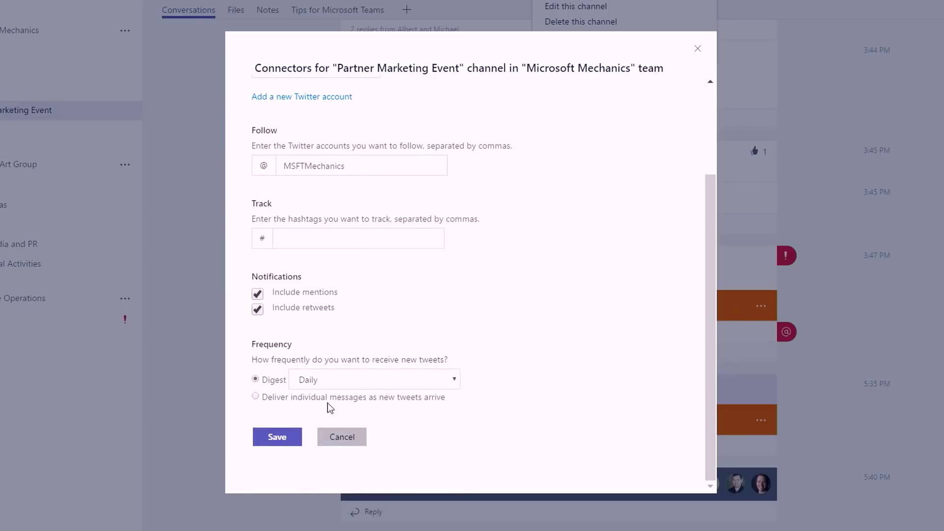
{"action": "left_click", "coordinate": [254, 397]}
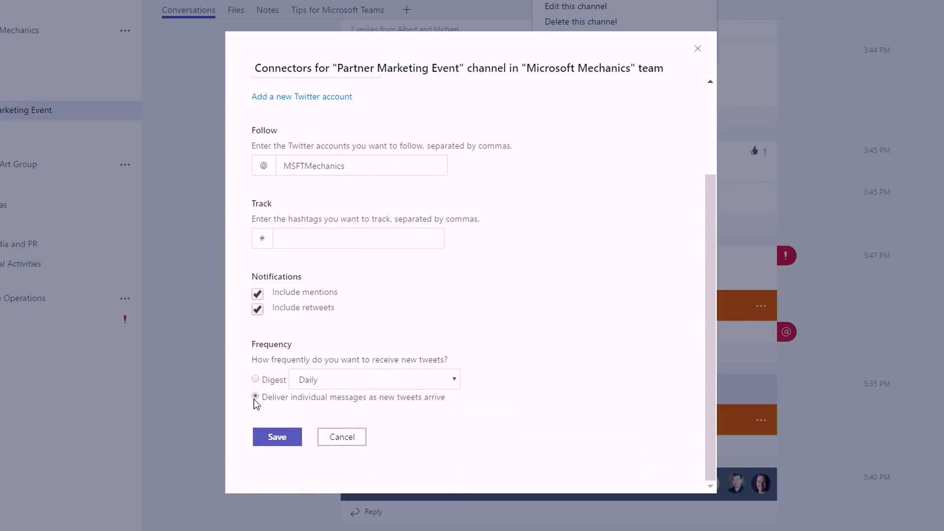
{"action": "left_click", "coordinate": [288, 437]}
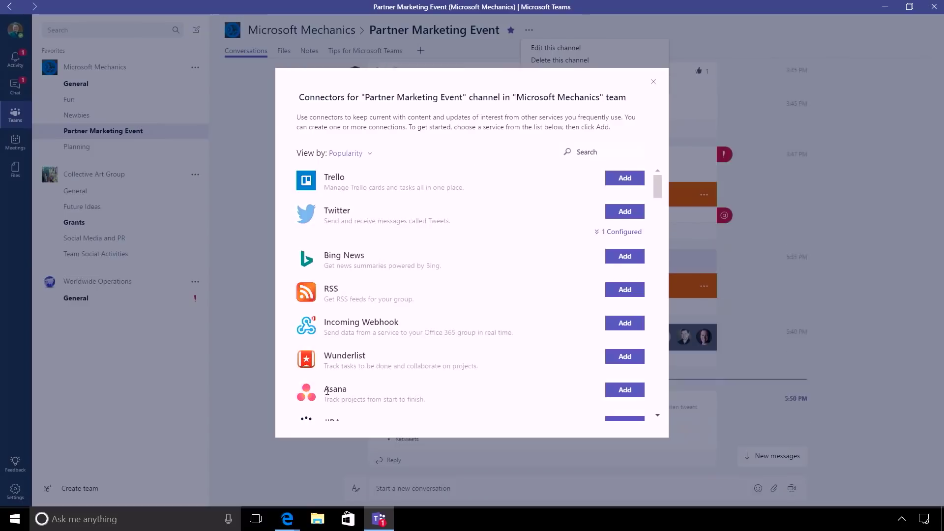
{"action": "left_click", "coordinate": [656, 83]}
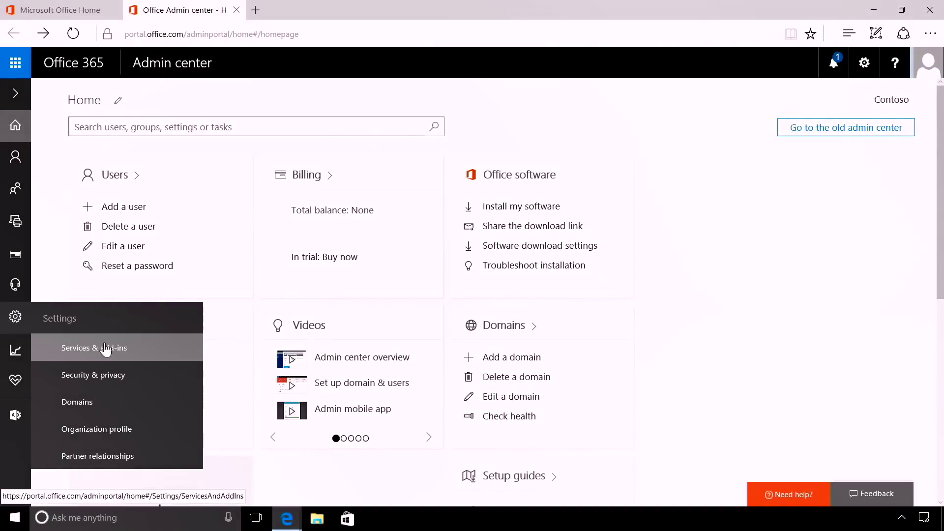
- Go to Settings > Services & add-ins in the Admin center
{"action": "left_click", "coordinate": [114, 354]}
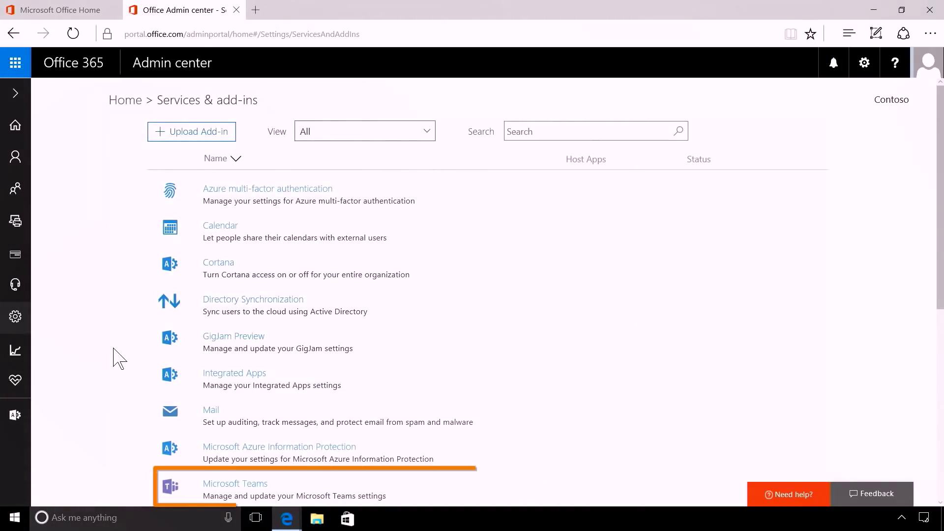
- Switch Microsoft Teams On organization-wide and expand its General and Teams & Channel sections
{"action": "left_click", "coordinate": [239, 494]}
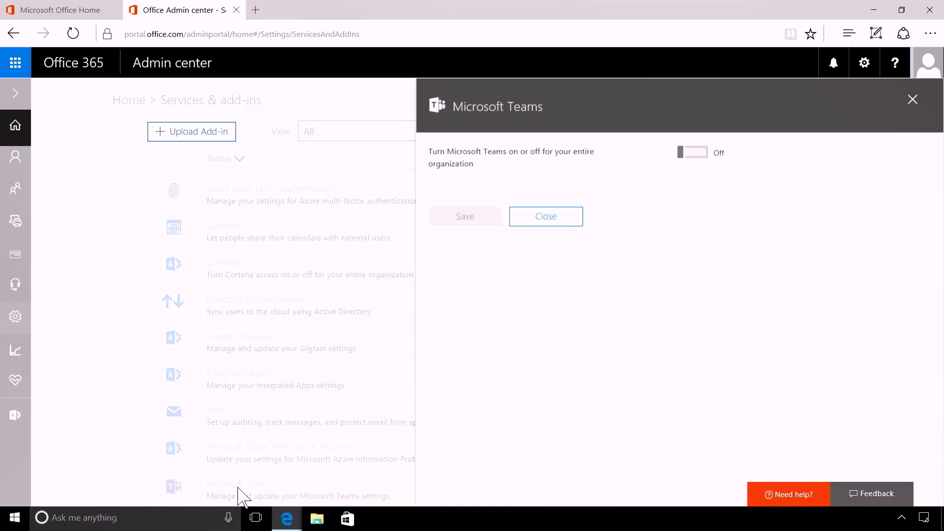
{"action": "left_click", "coordinate": [698, 162]}
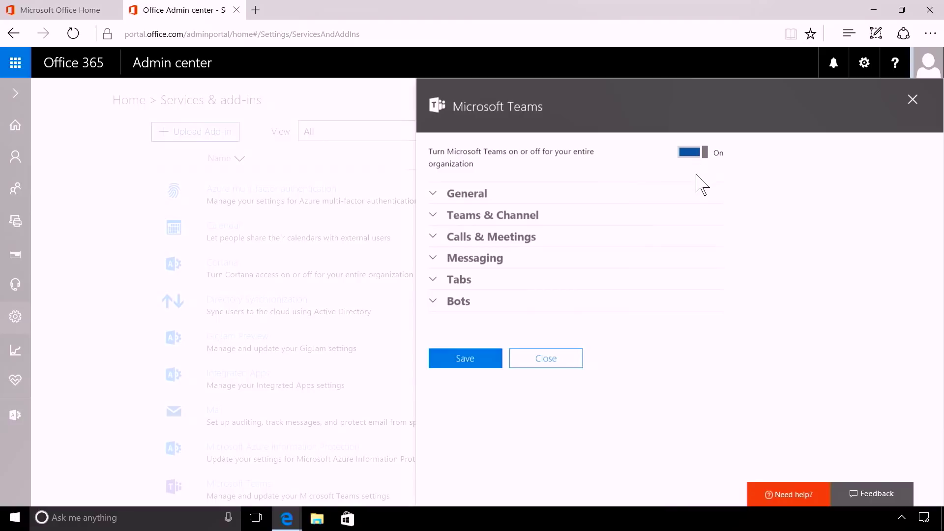
{"action": "left_click", "coordinate": [699, 200]}
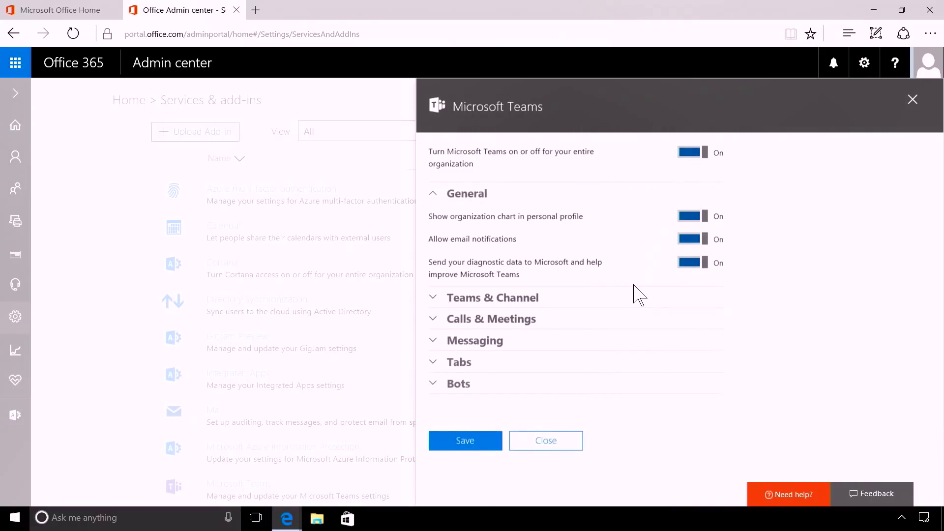
{"action": "left_click", "coordinate": [634, 302]}
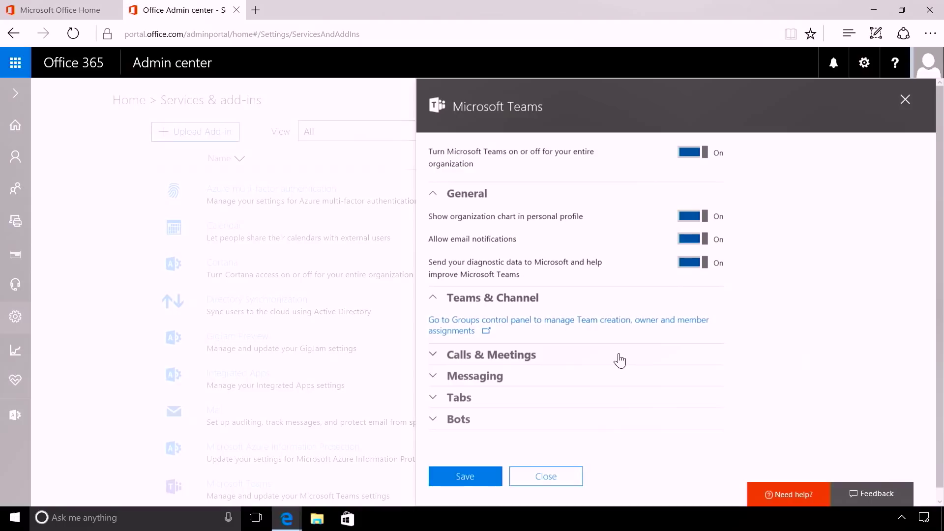
- Expand Calls & Meetings and Messaging, turn animated images On, and keep Moderate content rating
{"action": "left_click", "coordinate": [628, 359]}
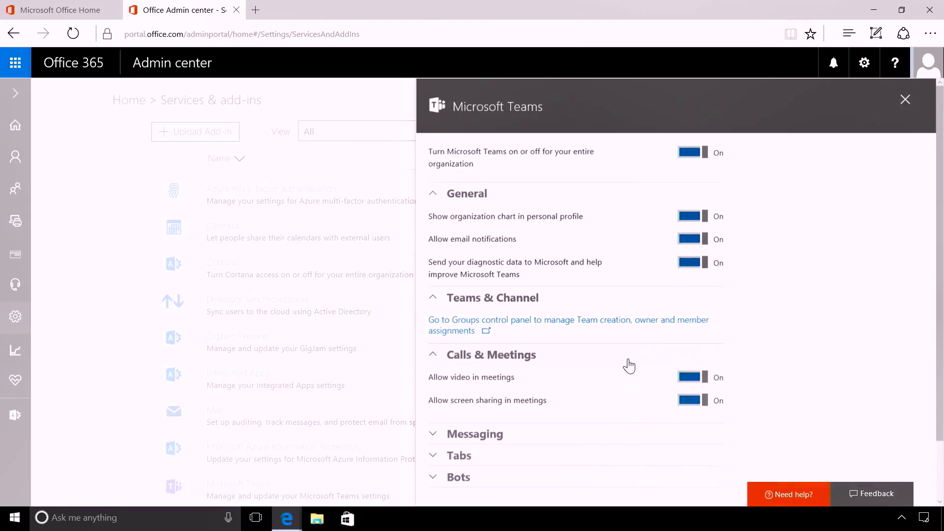
{"action": "scroll", "coordinate": [628, 366], "scroll_direction": "down", "scroll_amount": 2}
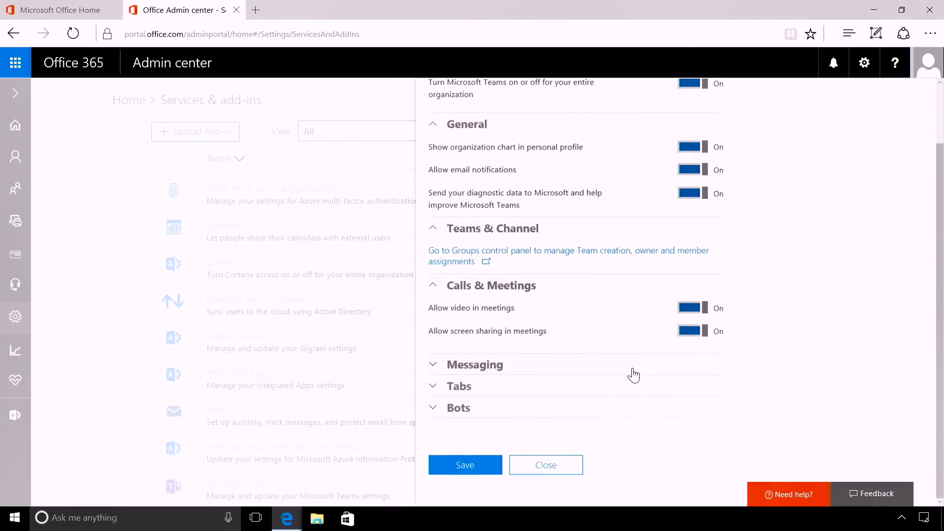
{"action": "left_click", "coordinate": [633, 370]}
{"action": "scroll", "coordinate": [633, 375], "scroll_direction": "down", "scroll_amount": 3}
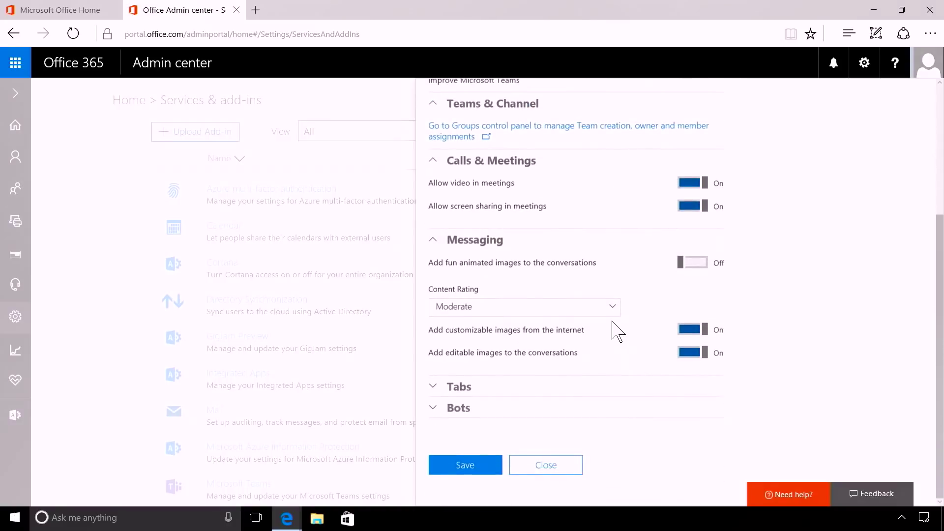
{"action": "left_click", "coordinate": [691, 263]}
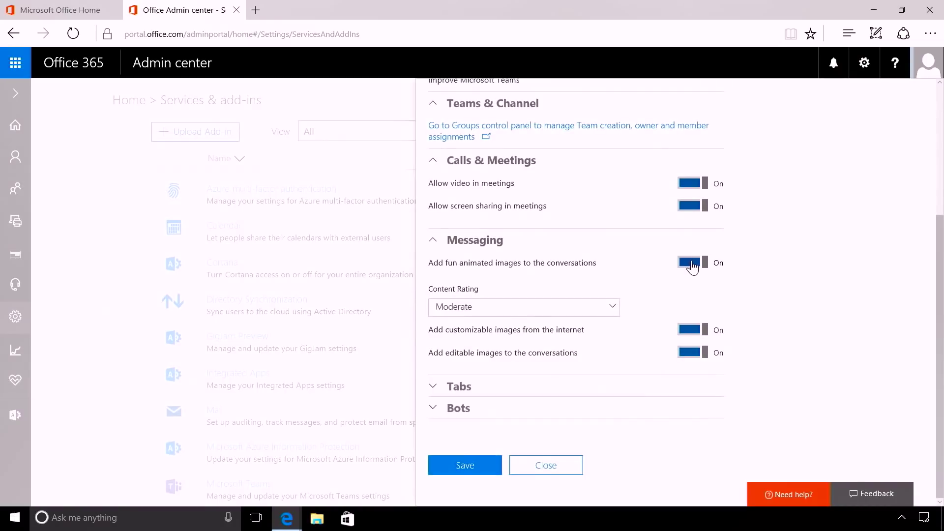
{"action": "left_click", "coordinate": [618, 313]}
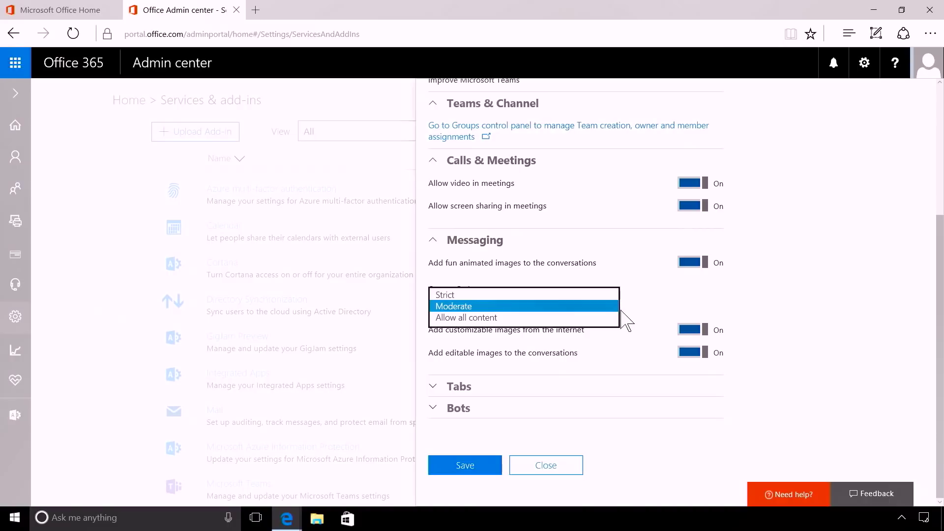
{"action": "left_click", "coordinate": [648, 321]}
- Expand the Tabs and Bots settings sections
{"action": "left_click", "coordinate": [621, 393]}
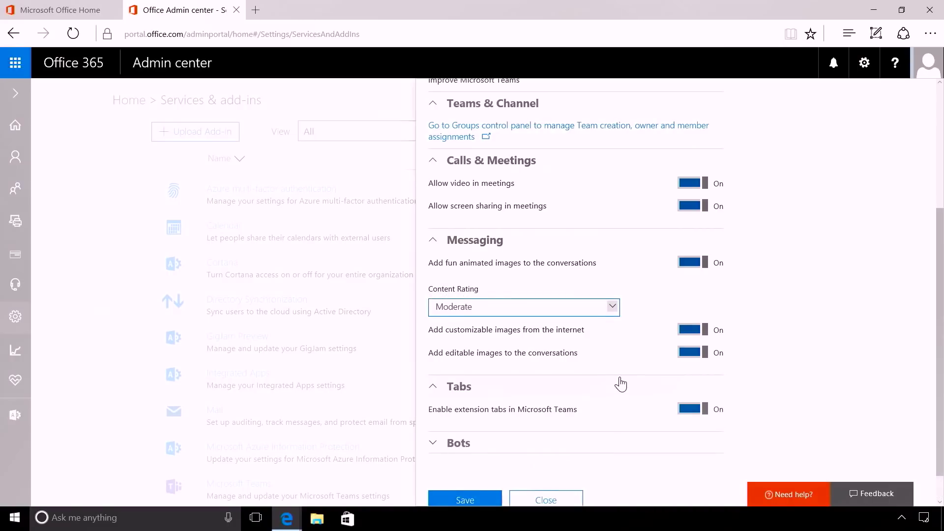
{"action": "scroll", "coordinate": [621, 386], "scroll_direction": "down", "scroll_amount": 1}
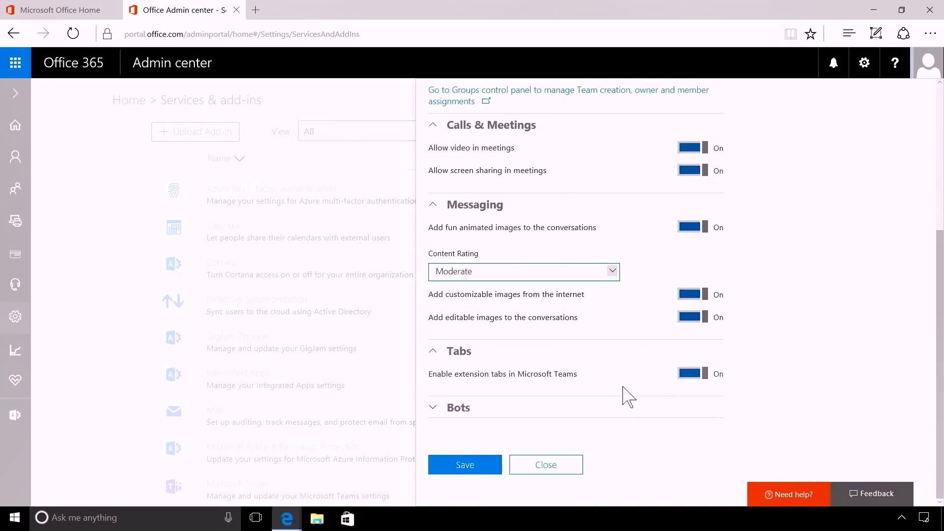
{"action": "left_click", "coordinate": [626, 412]}
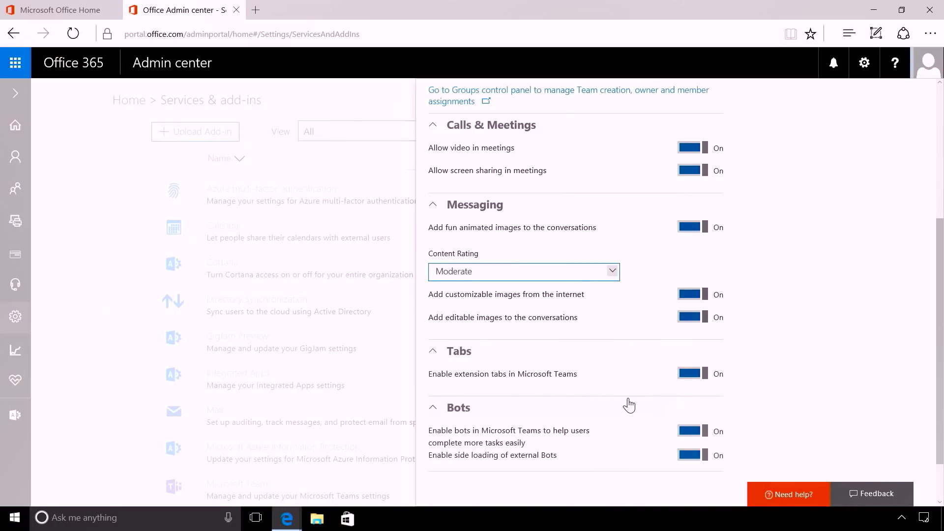
{"action": "scroll", "coordinate": [627, 406], "scroll_direction": "down", "scroll_amount": 2}
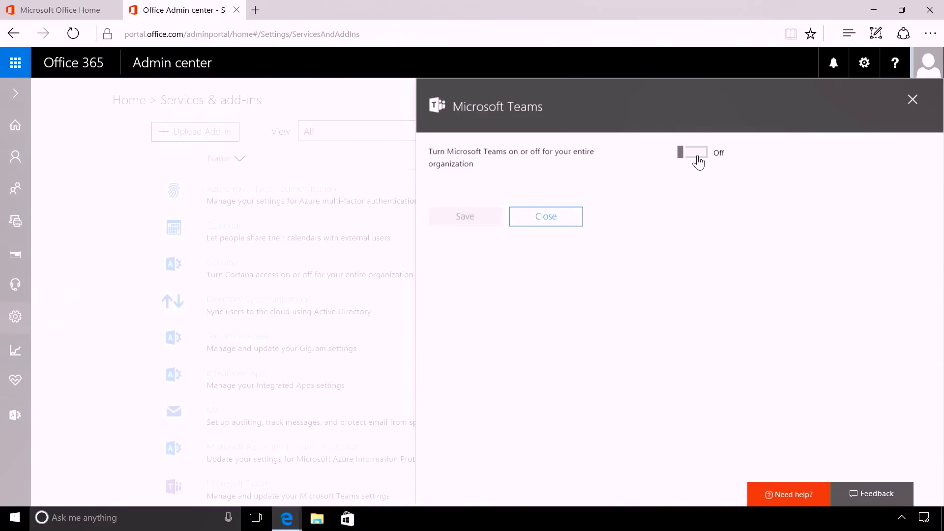
- Switch the Microsoft Teams toggle back On for the entire organization
{"action": "left_click", "coordinate": [698, 161]}
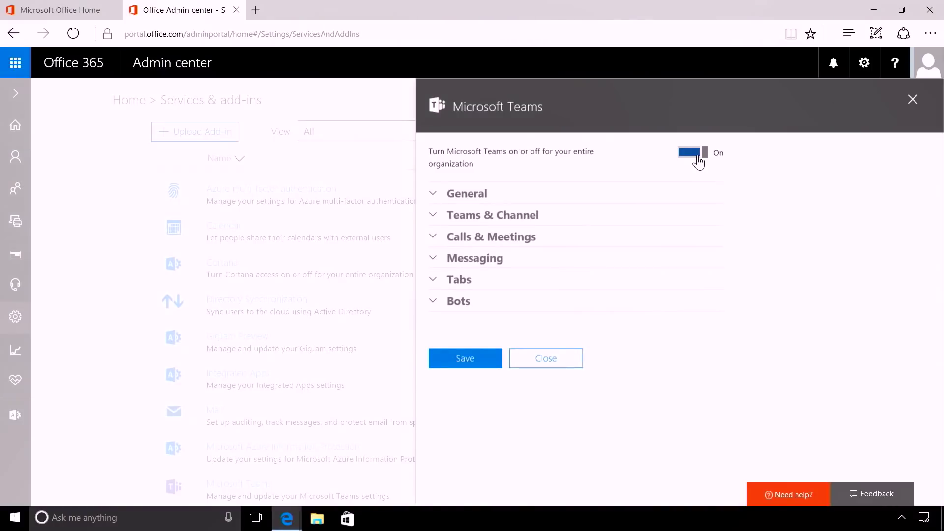